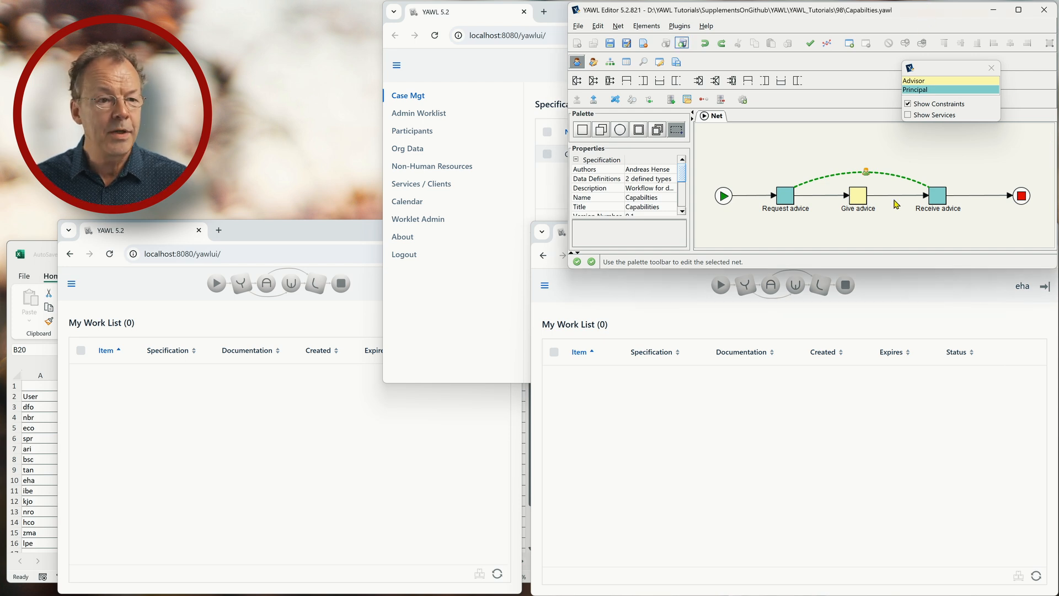
# - Open the Give advice task's resourcing settings in the YAWL Editor to inspect them
pyautogui.click(860, 198)
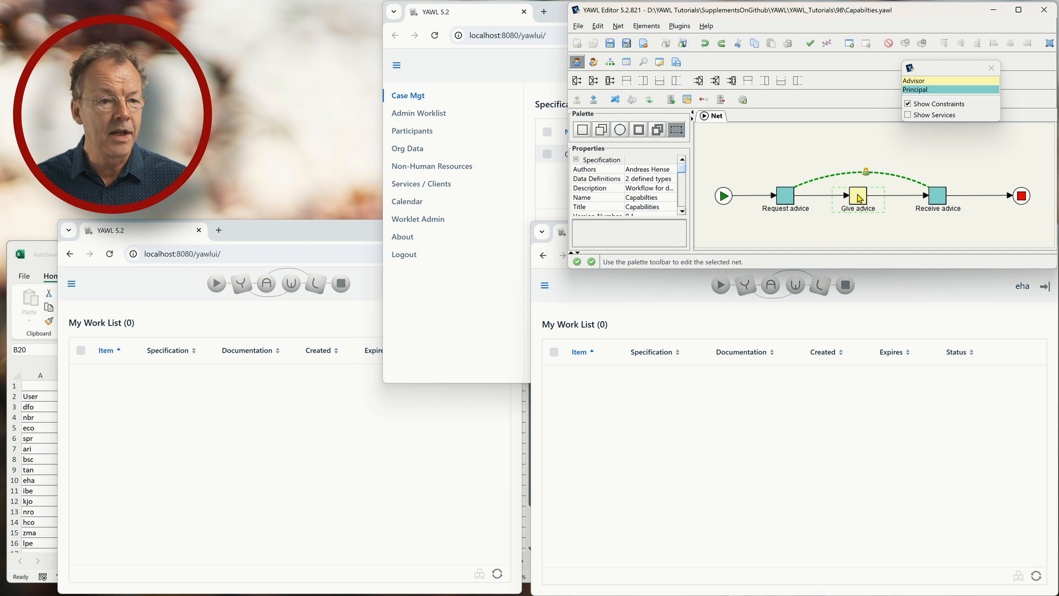
pyautogui.scroll(-3, 683, 177)
pyautogui.scroll(-5, 683, 182)
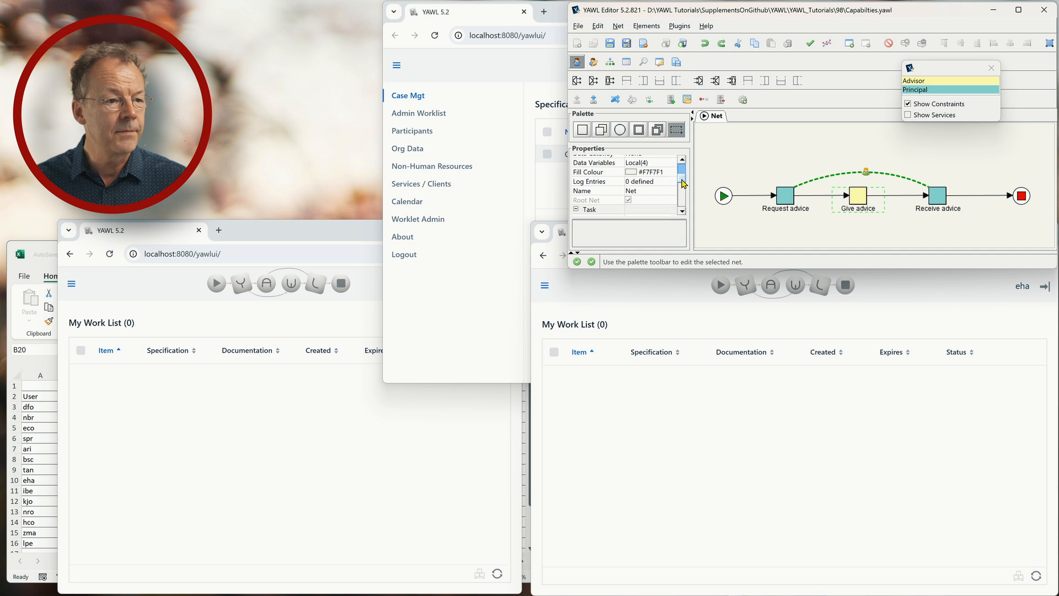
pyautogui.scroll(-4, 682, 190)
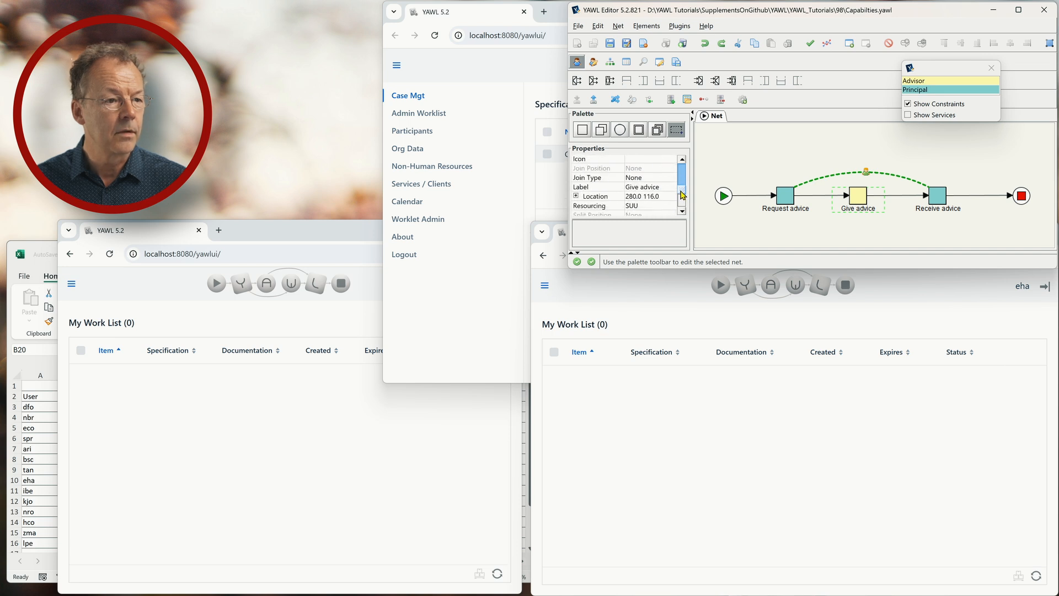
pyautogui.click(668, 198)
pyautogui.click(670, 205)
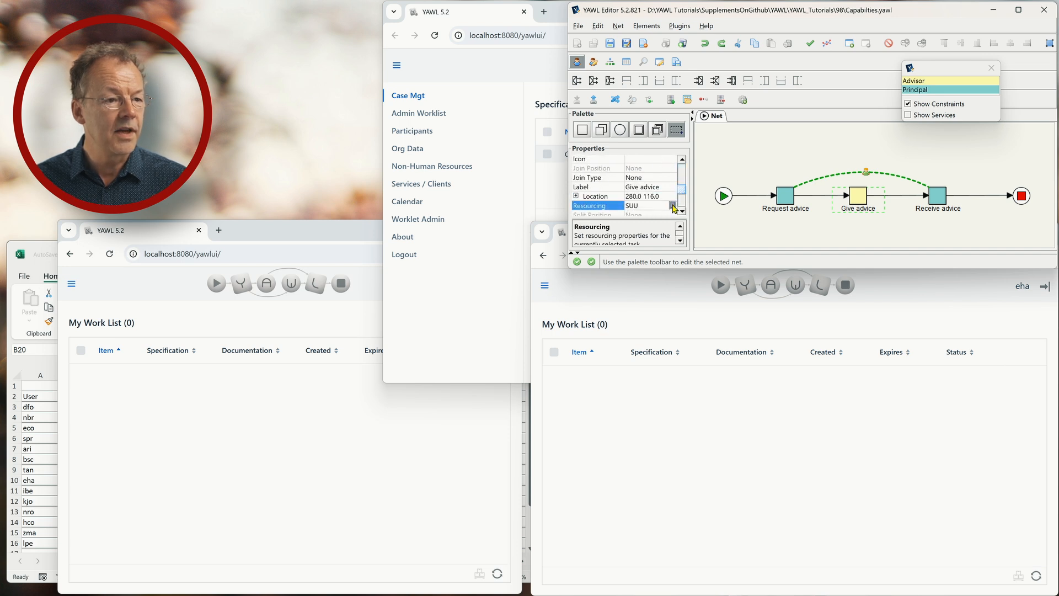
pyautogui.click(673, 205)
pyautogui.moveTo(860, 8); pyautogui.dragTo(851, 38)
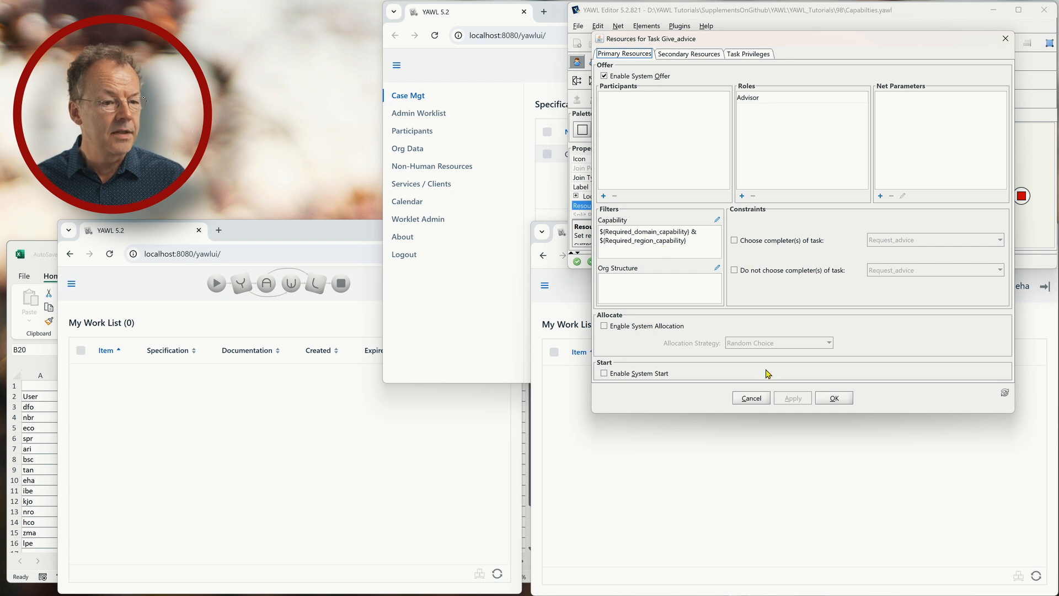
# - Close resourcing unchanged, review the Excel capability table, then return to the requester's work list
pyautogui.click(749, 399)
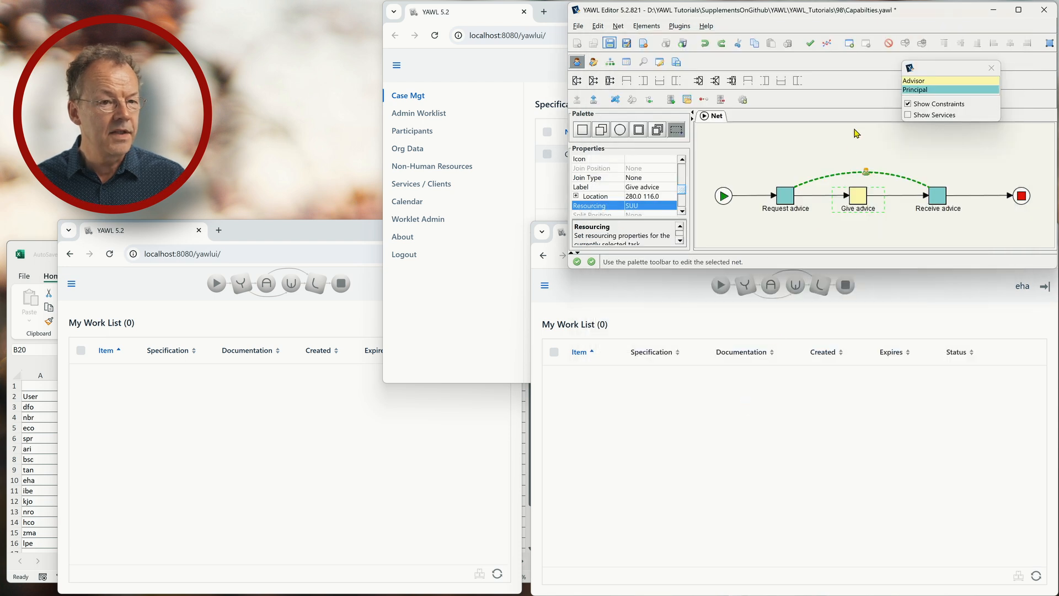
pyautogui.click(40, 248)
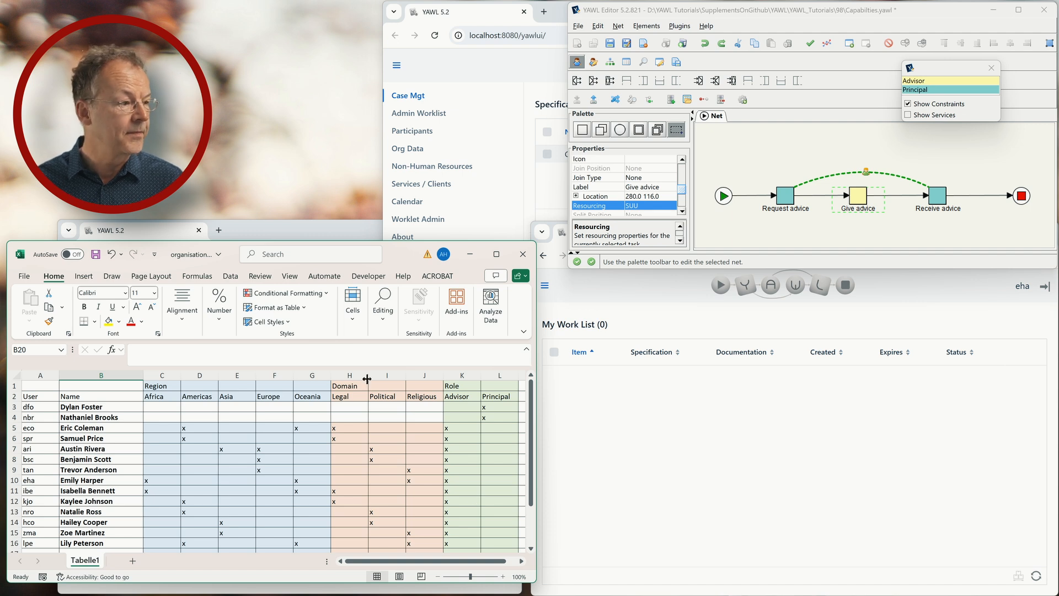
pyautogui.click(301, 238)
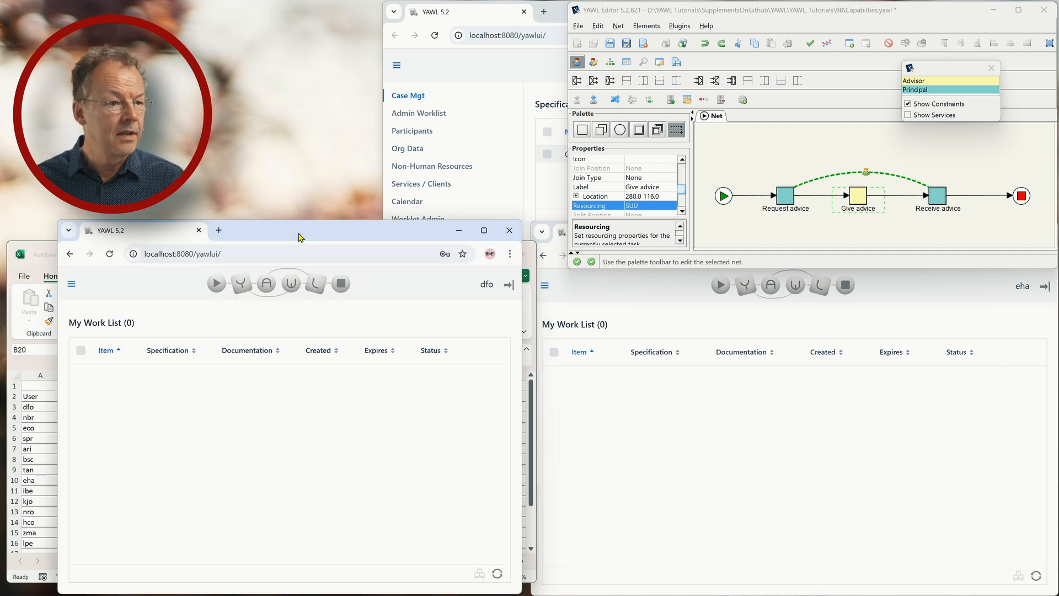
# - Refresh the requester's work list and accept and start 4:Request_advice as item 4.1
pyautogui.click(554, 13)
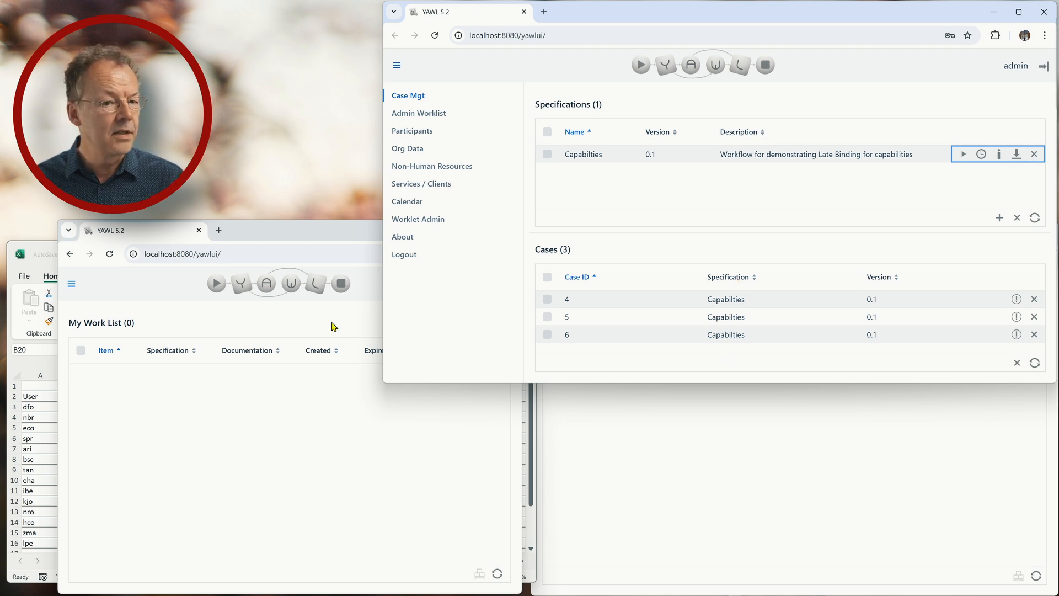
pyautogui.click(329, 238)
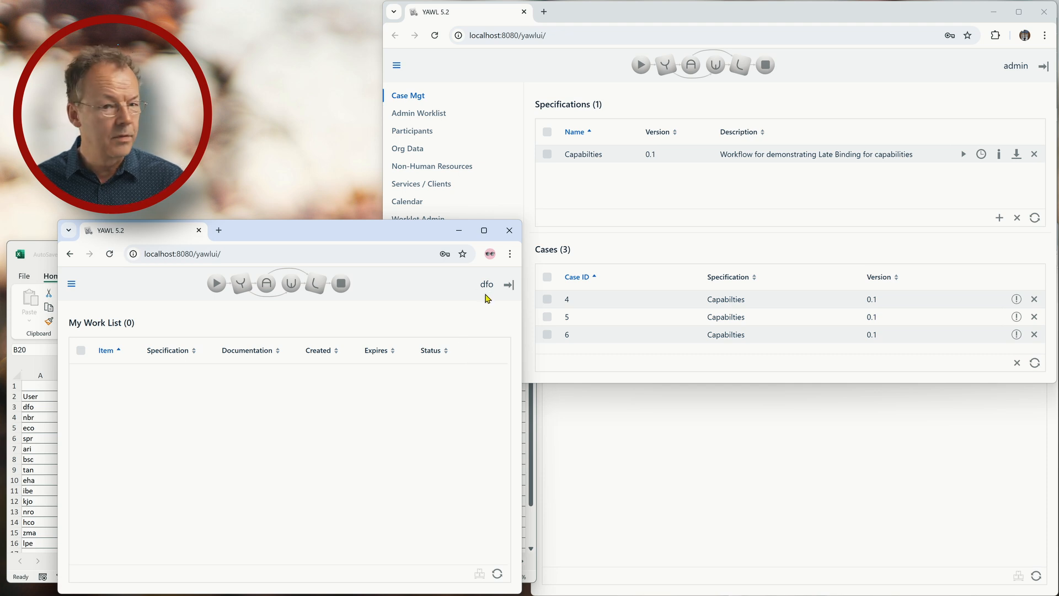
pyautogui.click(497, 574)
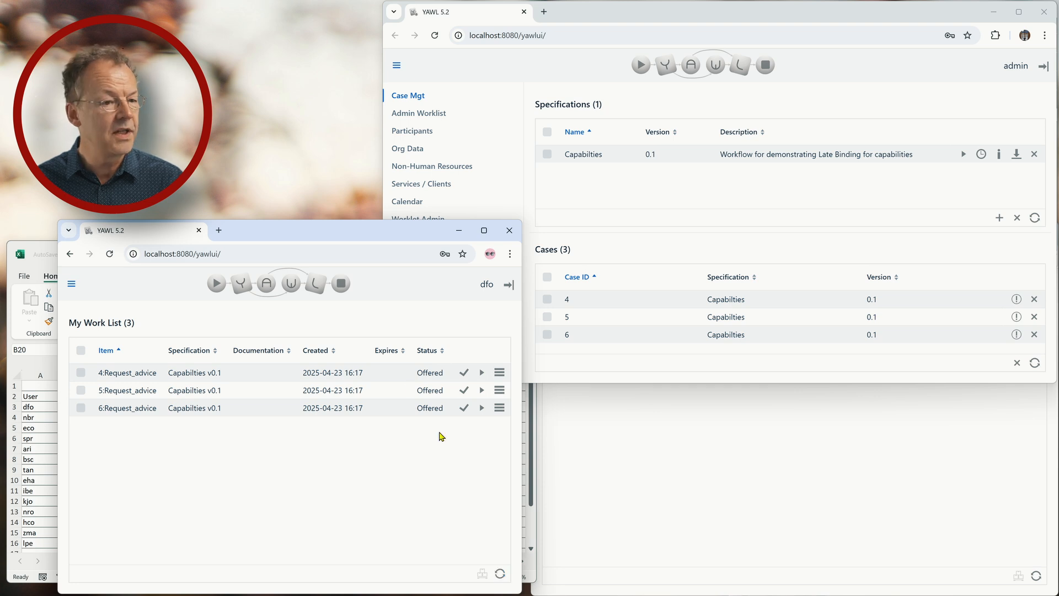
pyautogui.click(483, 374)
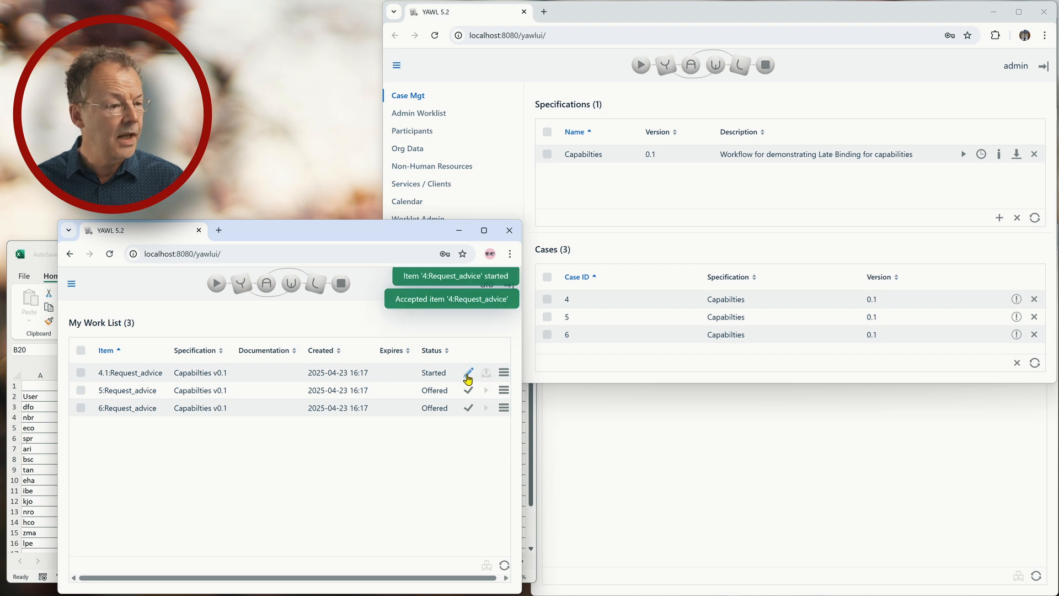
# - Paste the Bangkok gift question into 4.1:Request_advice, require Political and Asia, and complete it
pyautogui.click(468, 377)
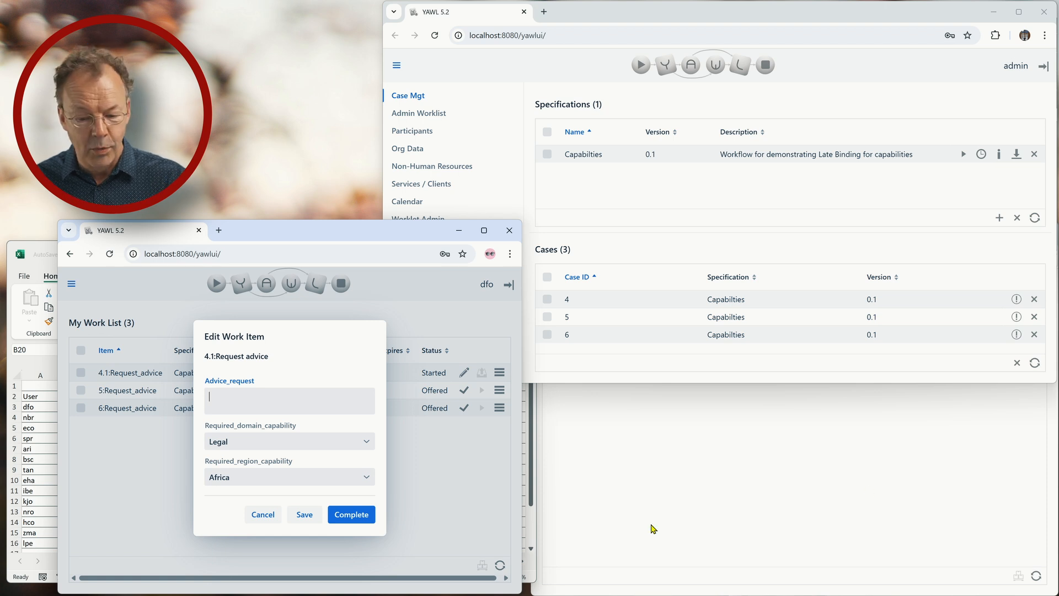
pyautogui.write('I am going to meet the eldest son of the king of Thailand in Bangkok. What kind of present or gift should I bring?')
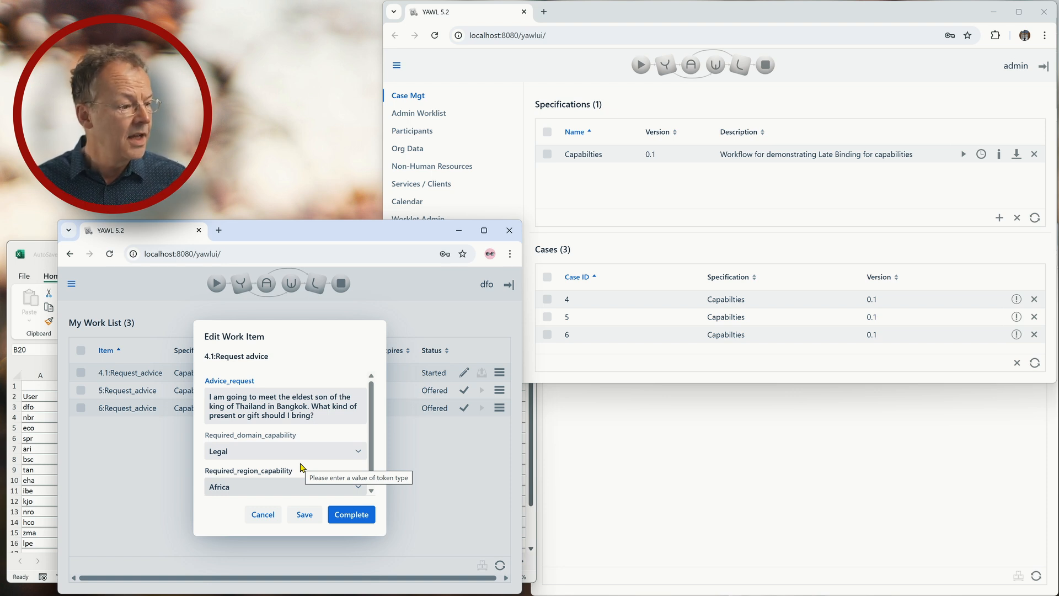
pyautogui.click(304, 456)
pyautogui.click(304, 456)
pyautogui.click(264, 490)
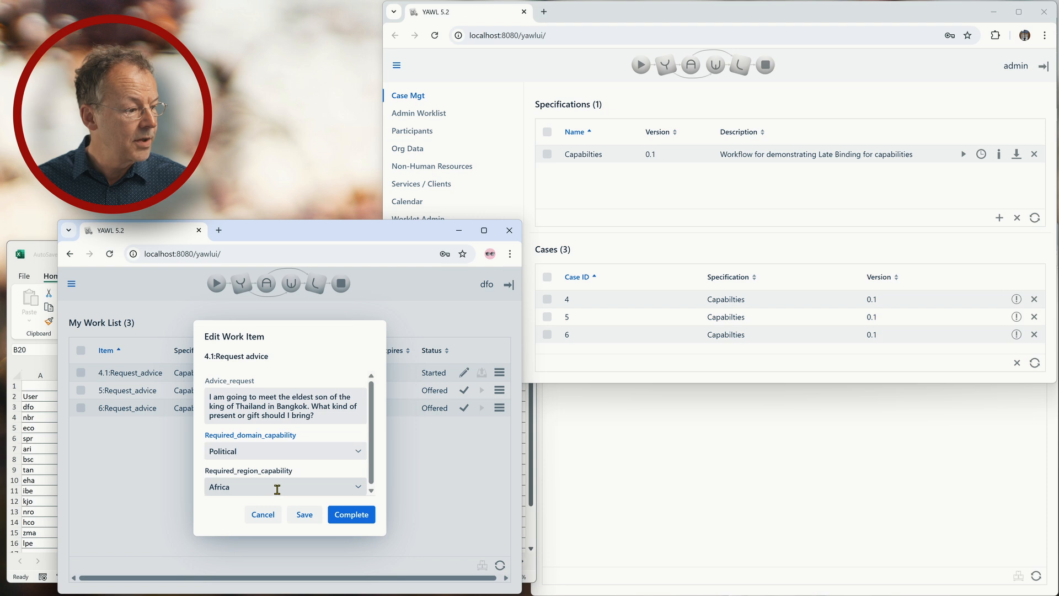
pyautogui.click(278, 490)
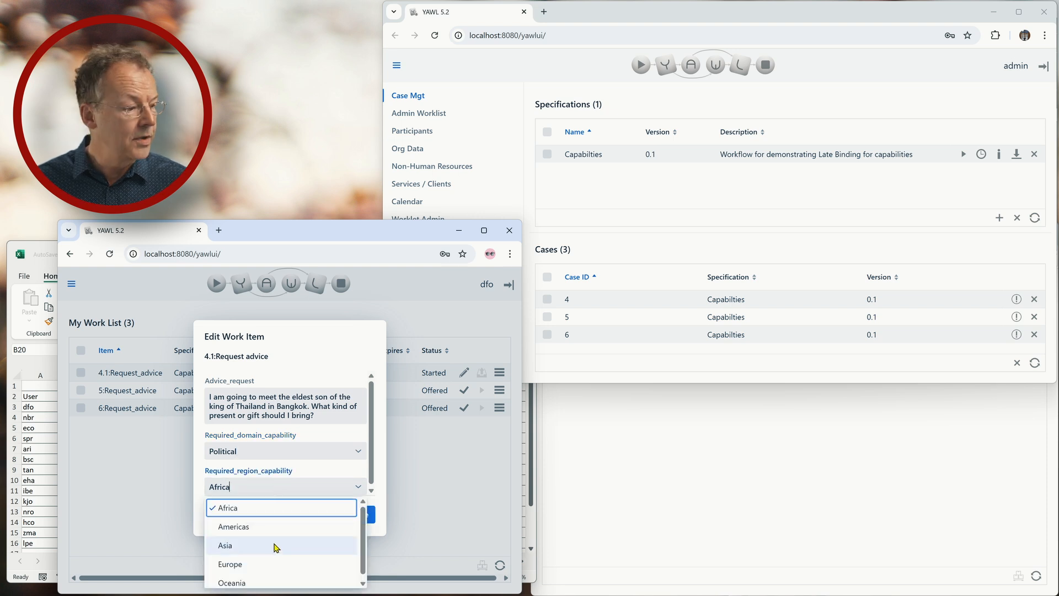
pyautogui.click(276, 546)
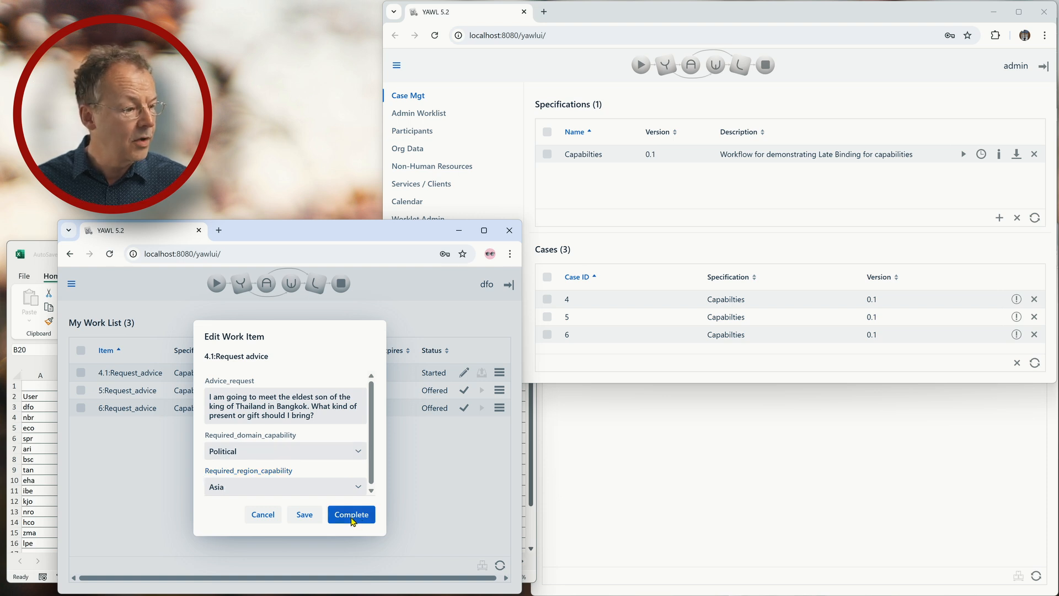
pyautogui.click(351, 516)
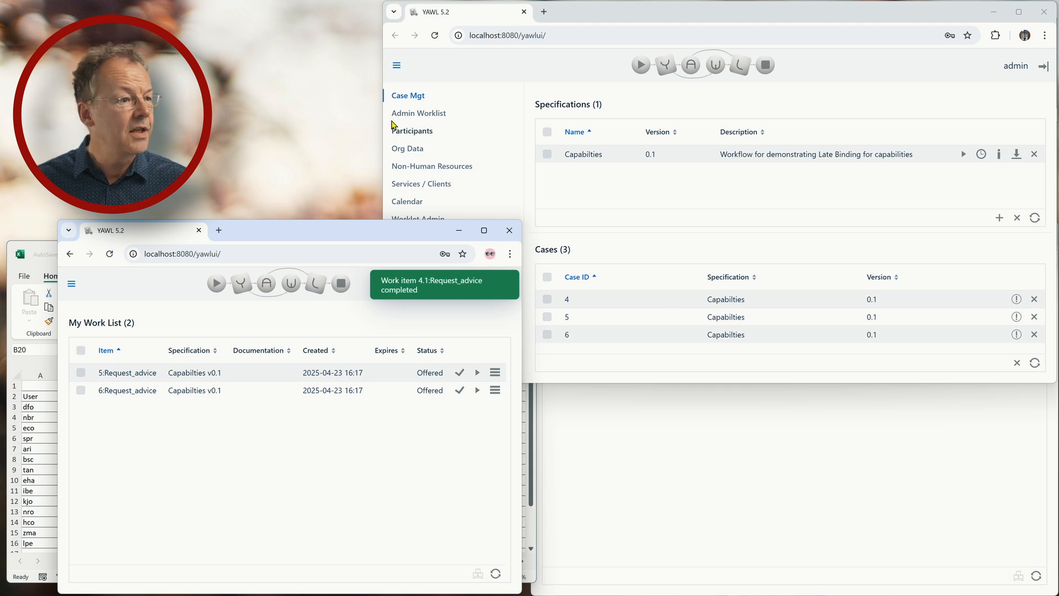
pyautogui.click(396, 113)
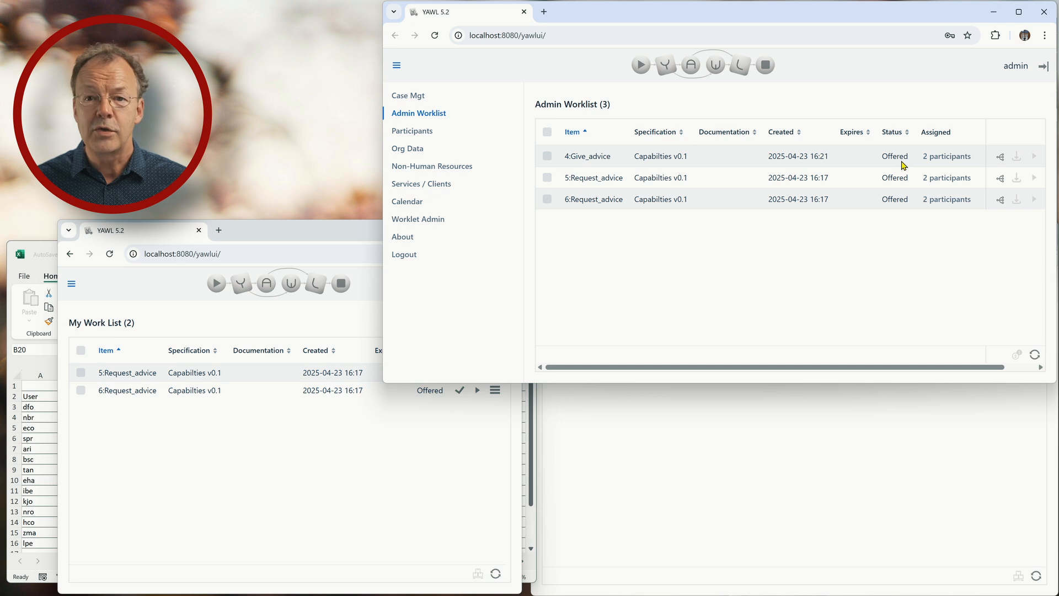
# - Show the two participants offered 4:Give_advice, then bring up the capability spreadsheet
pyautogui.click(941, 157)
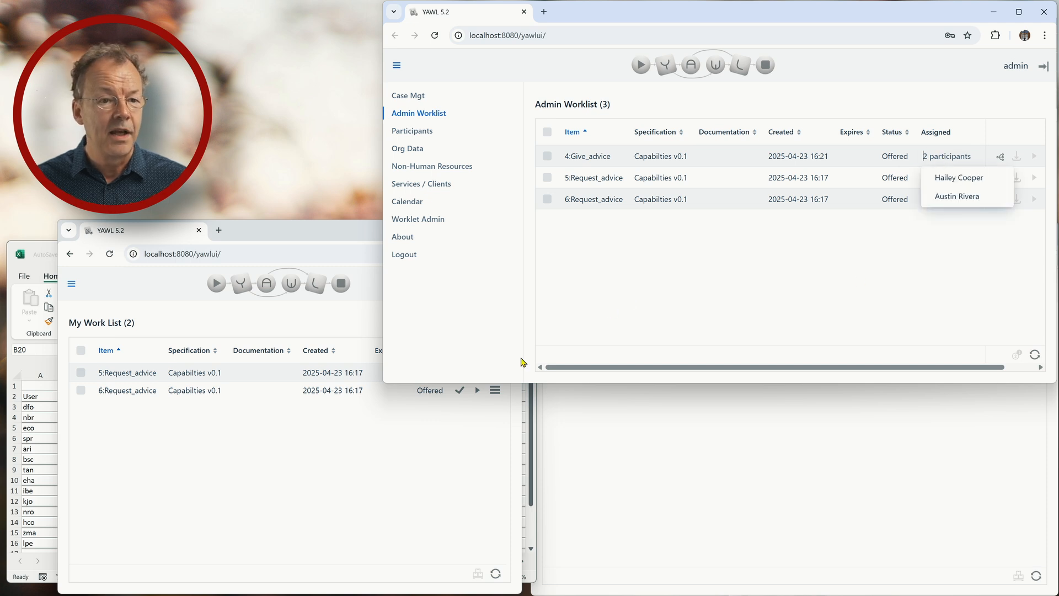
pyautogui.click(38, 252)
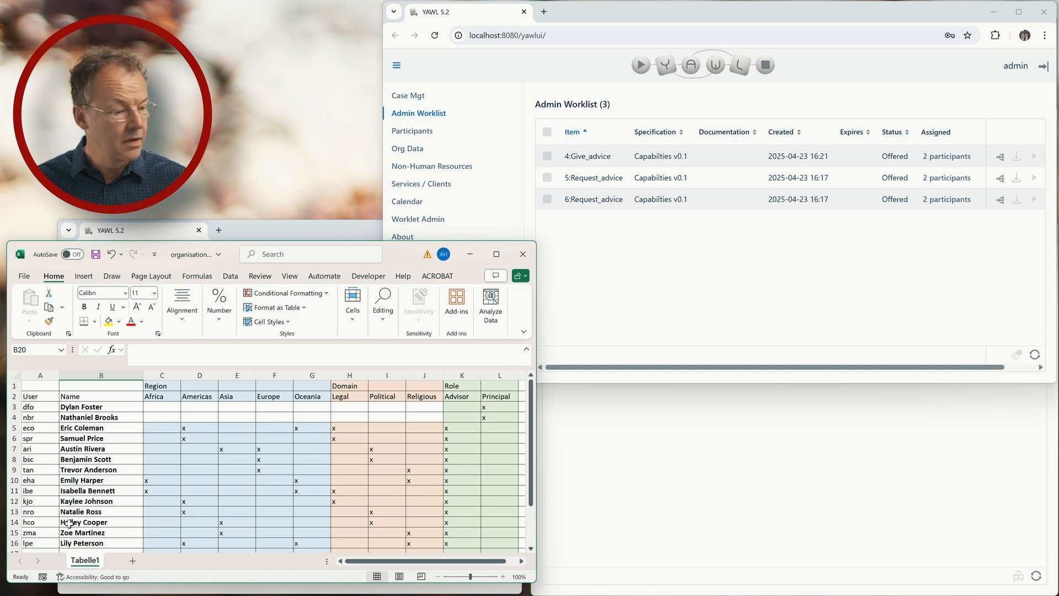
# - Log the second user out and sign in as the matching advisor account
pyautogui.click(791, 515)
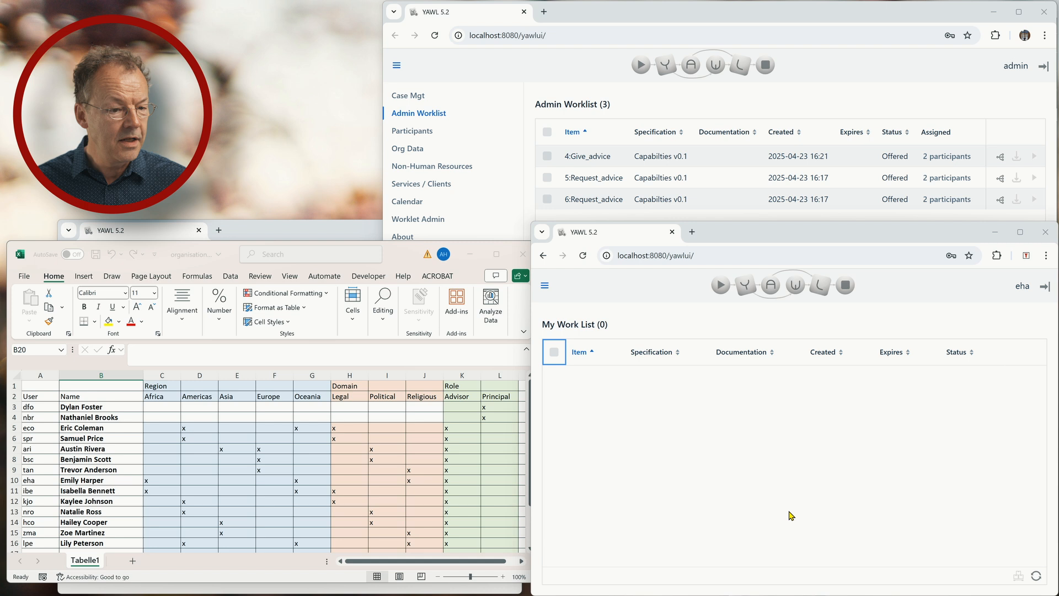
pyautogui.click(1045, 292)
pyautogui.write('hco')
pyautogui.press('Tab')
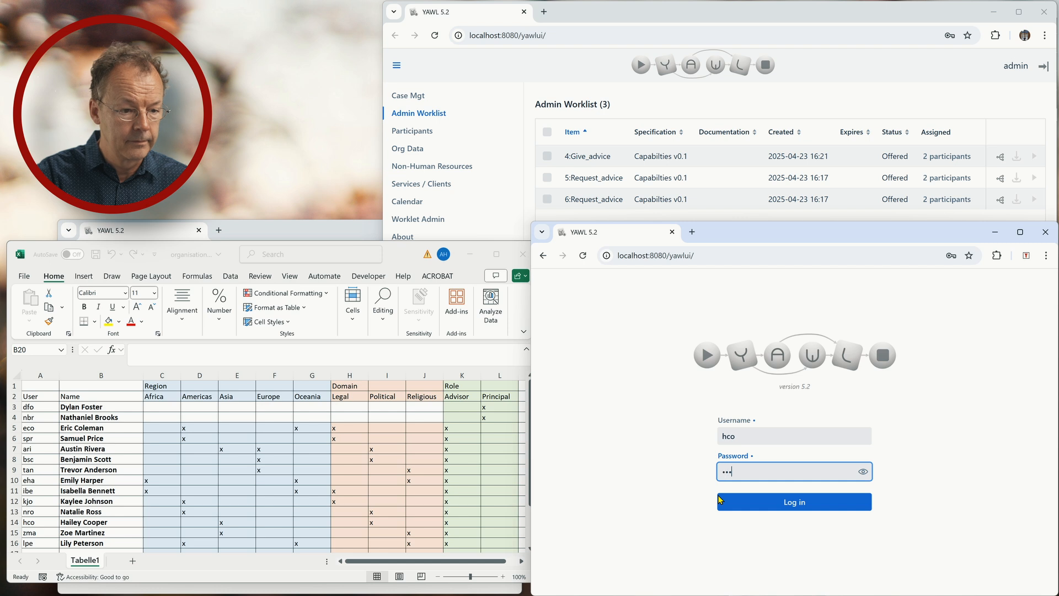
pyautogui.click(720, 500)
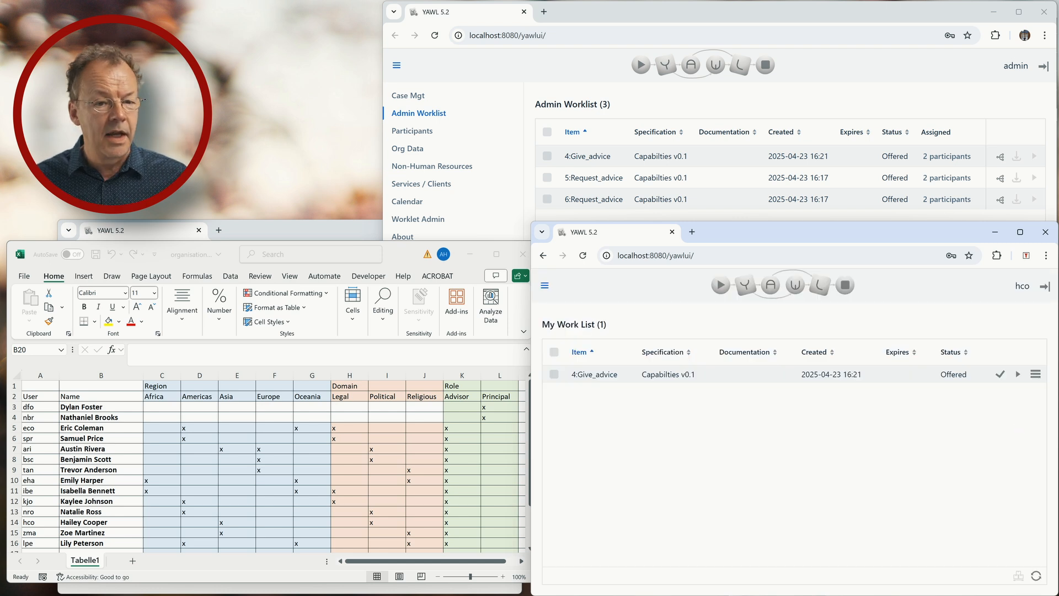
# - Start 4.2:Give_advice, paste the landscape-painting advice, and complete it
pyautogui.click(1017, 375)
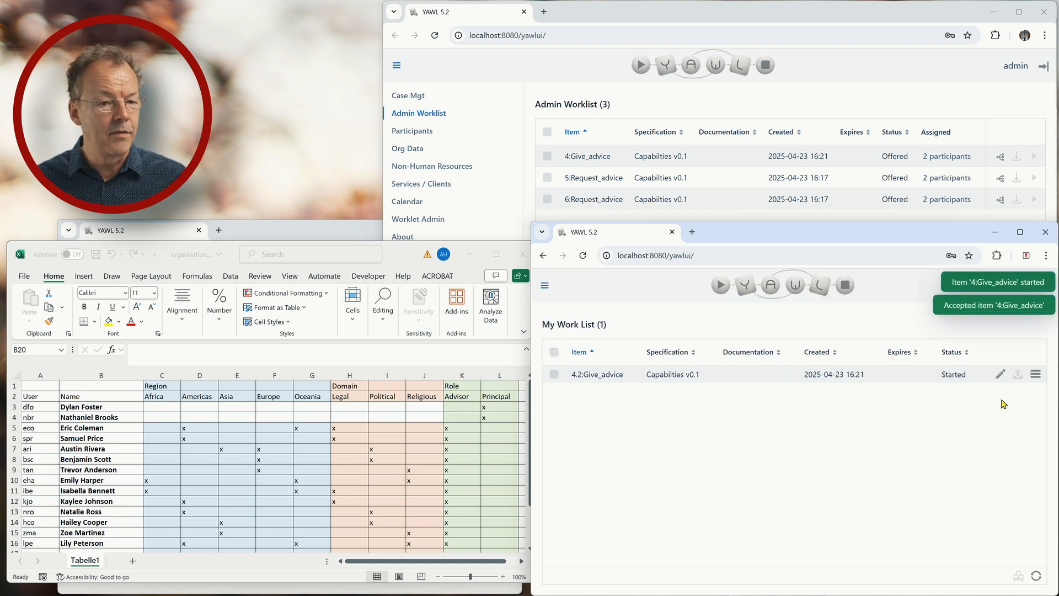
pyautogui.click(1000, 375)
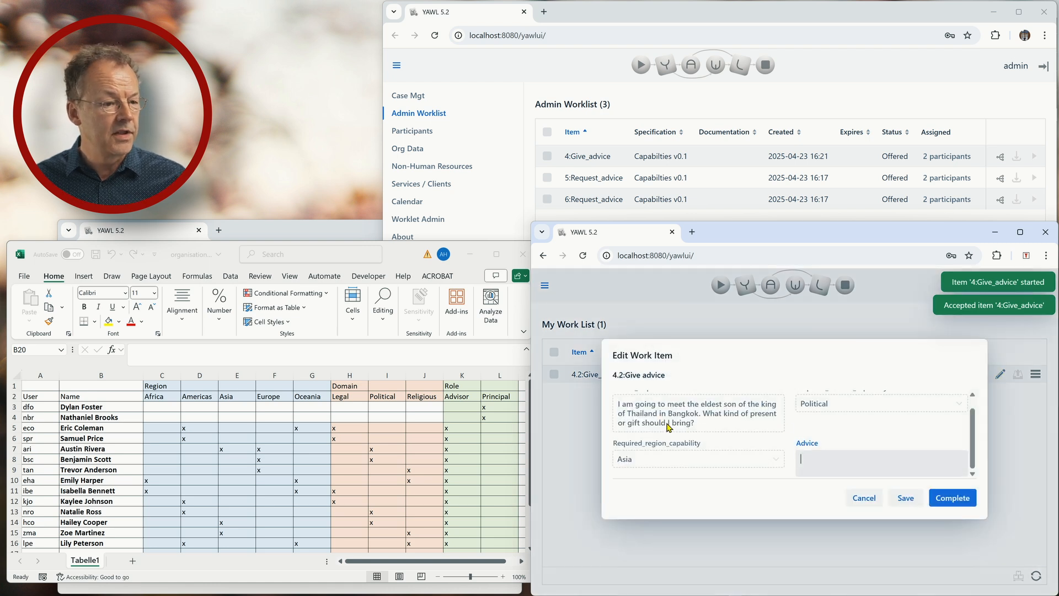
pyautogui.click(808, 458)
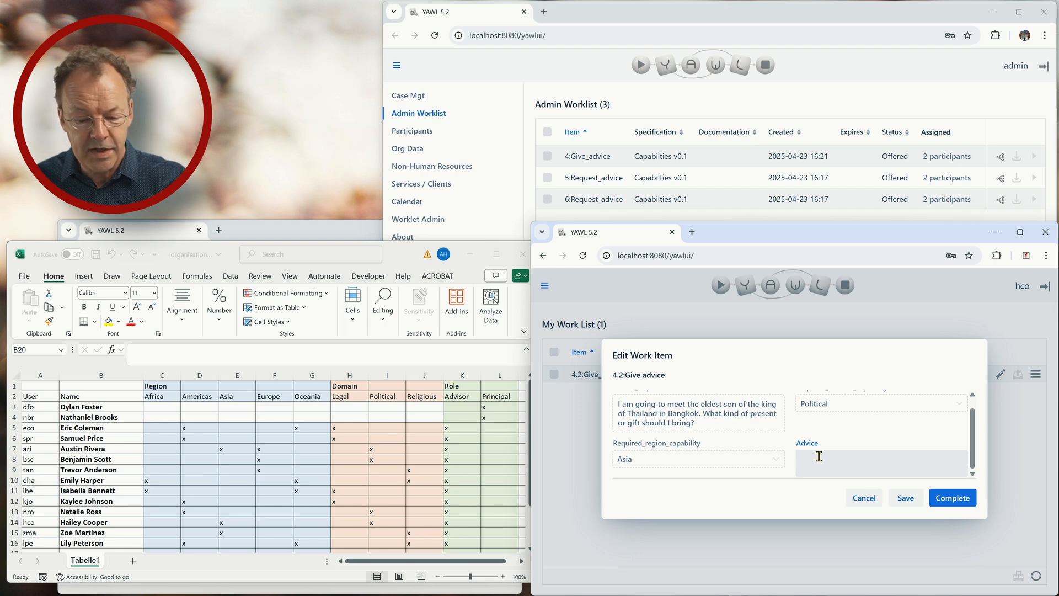
pyautogui.write('You could bring a small landscape painting from your home country. Include a handwritten note in English.')
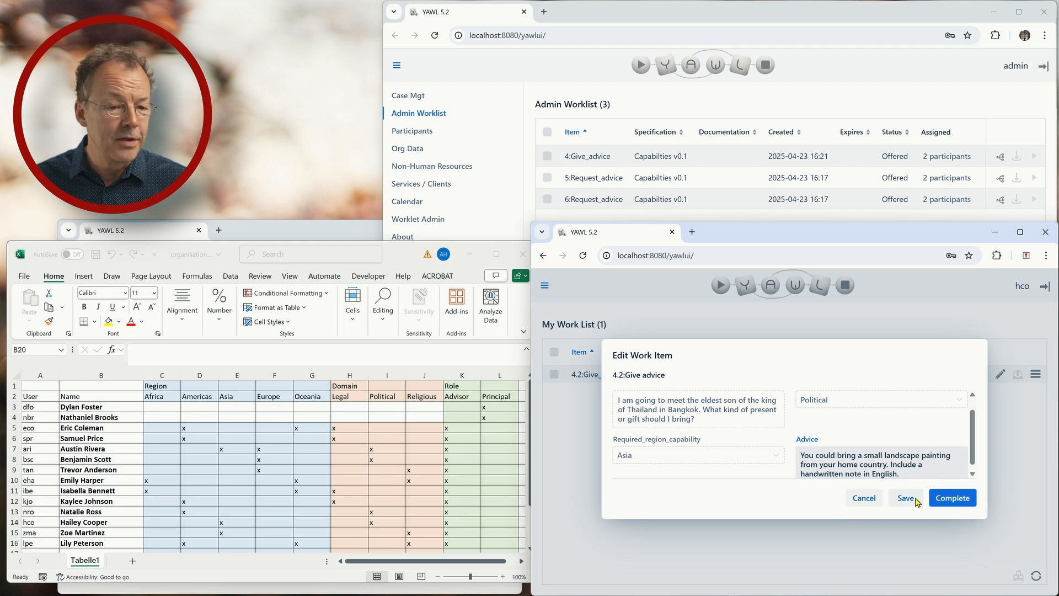
pyautogui.click(949, 495)
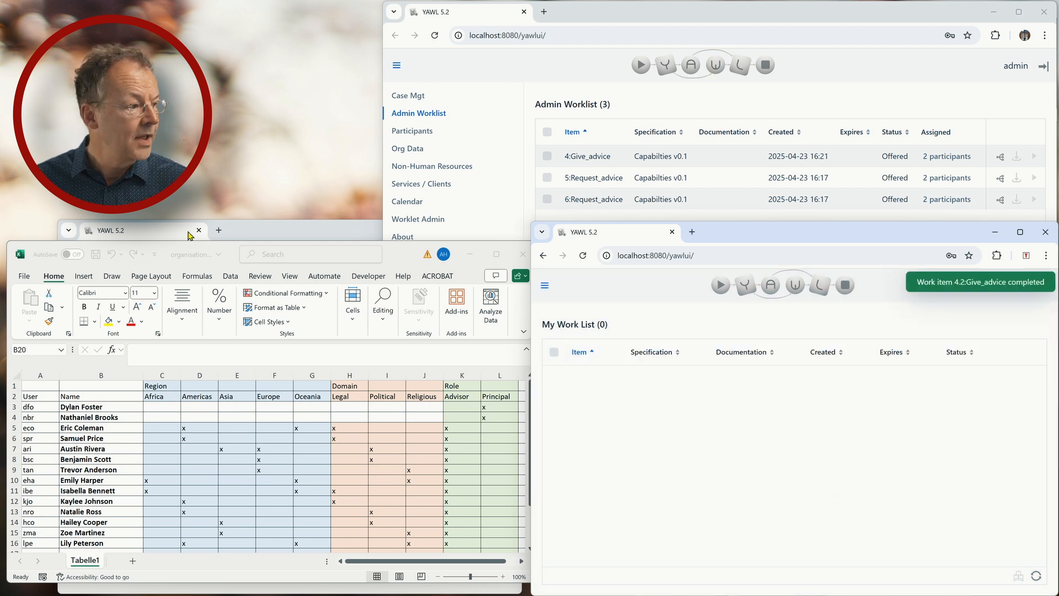
pyautogui.click(241, 231)
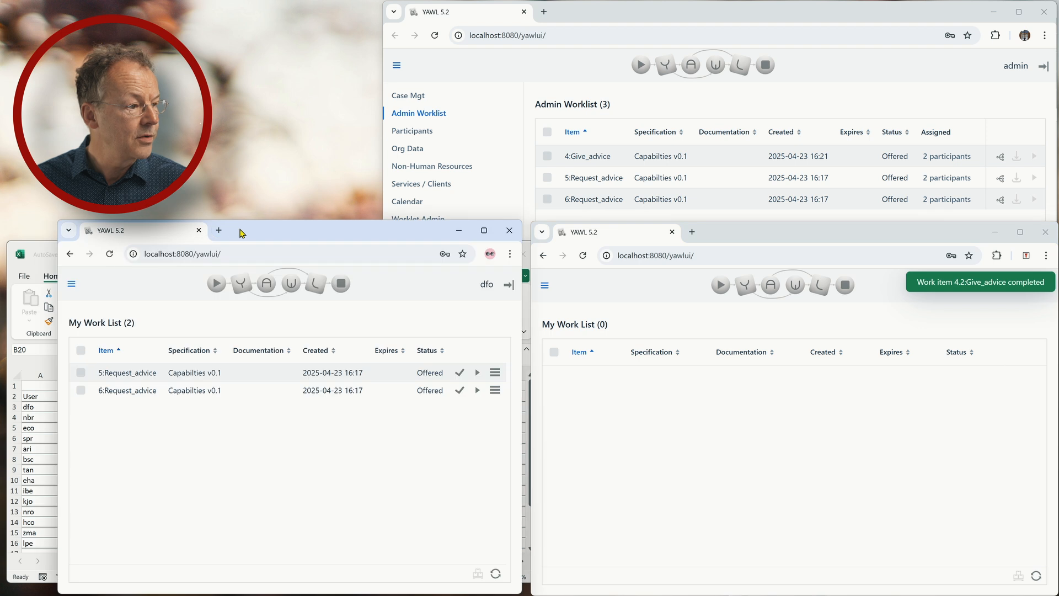
# - Refresh the requester's list, read the painting advice in 4.3:Receive_advice, and complete it
pyautogui.click(495, 574)
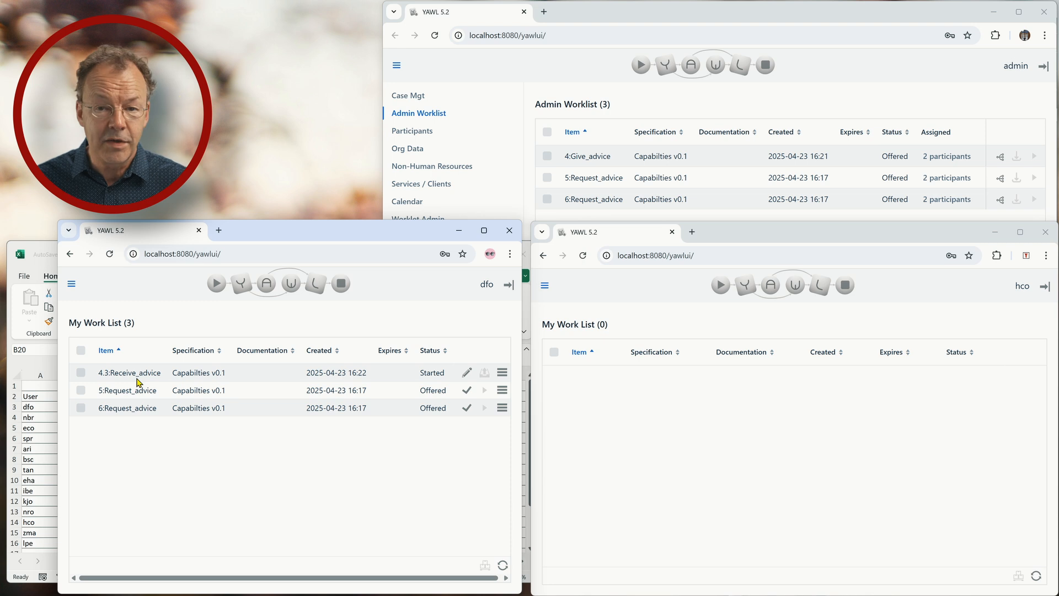
pyautogui.click(467, 373)
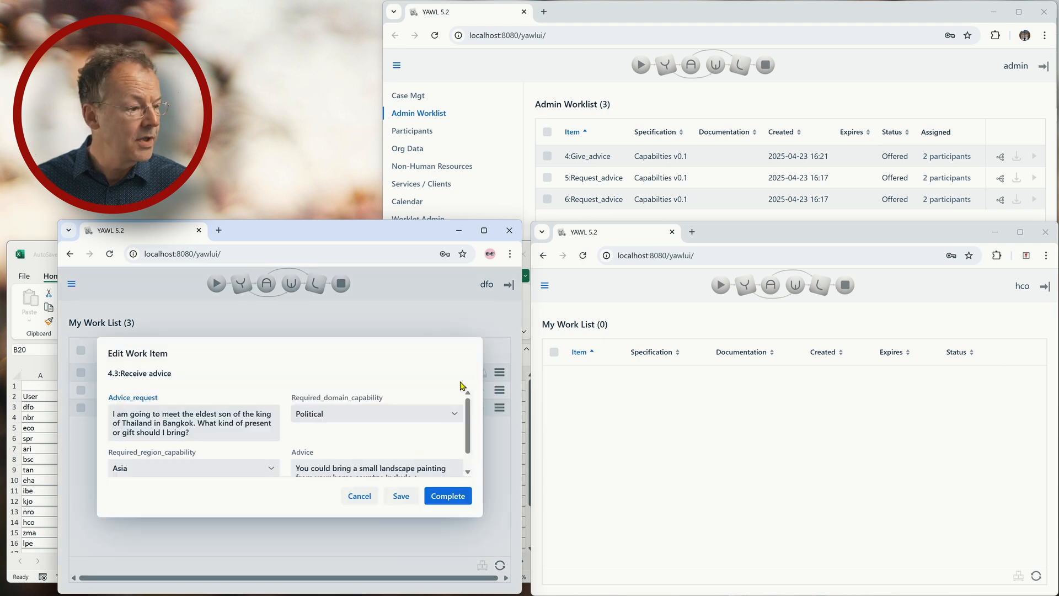
pyautogui.scroll(-1, 444, 414)
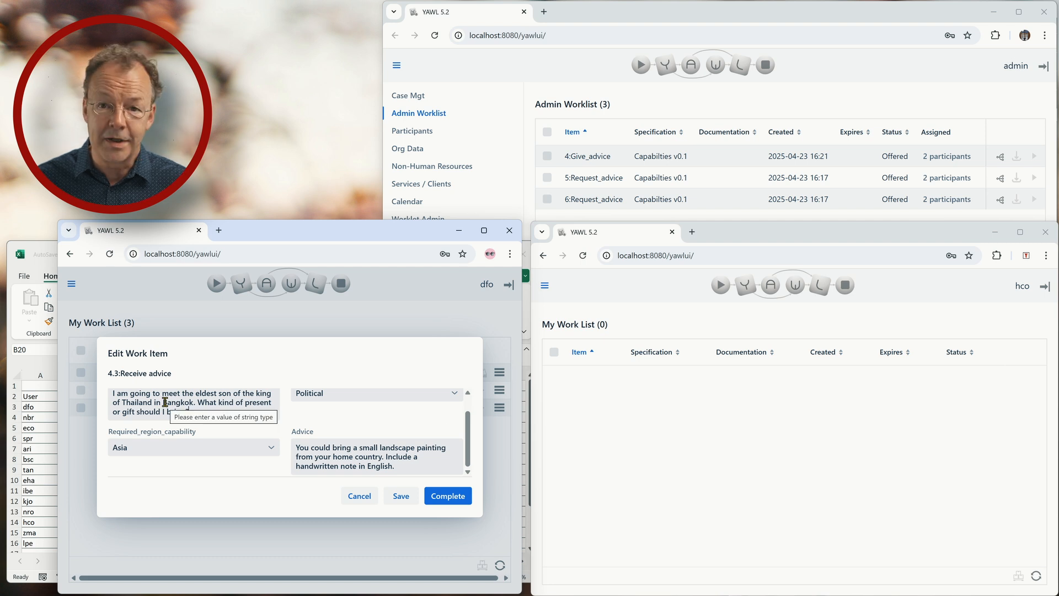
pyautogui.click(462, 499)
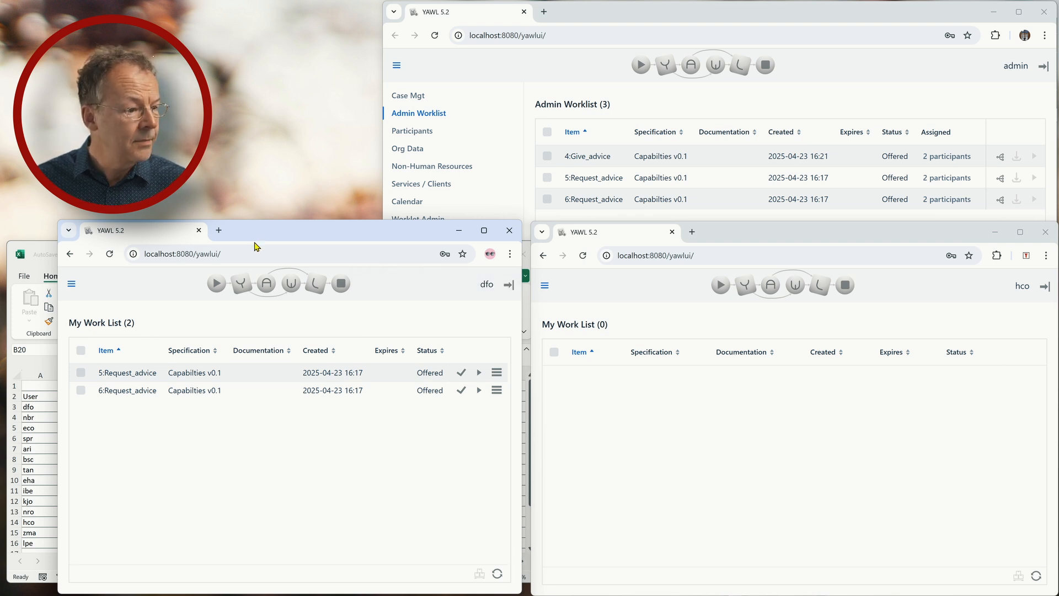
# - Start 5.1:Request_advice, paste the Timbuktu imam gift question, choose Religious domain, and complete it
pyautogui.click(479, 372)
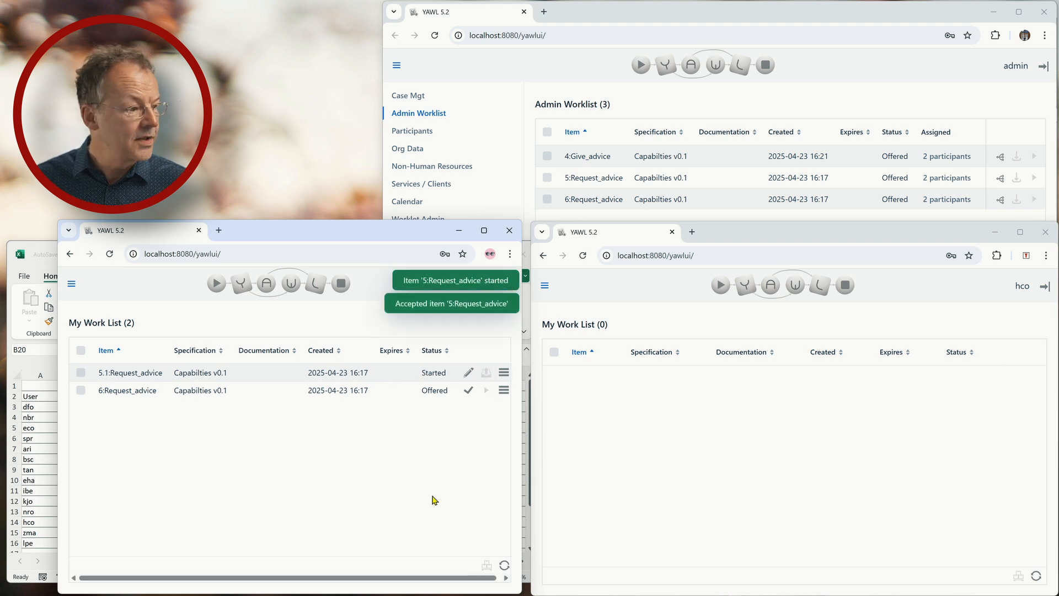
pyautogui.click(468, 373)
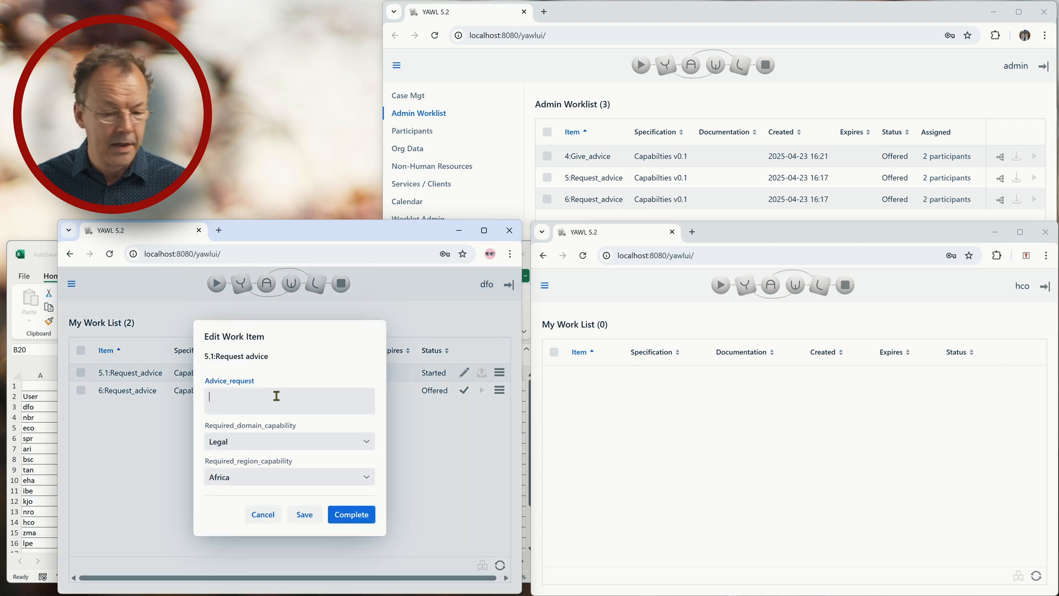
pyautogui.write('I am going to meet an imam in Timbuktu. What kind of present or gift should I bring?')
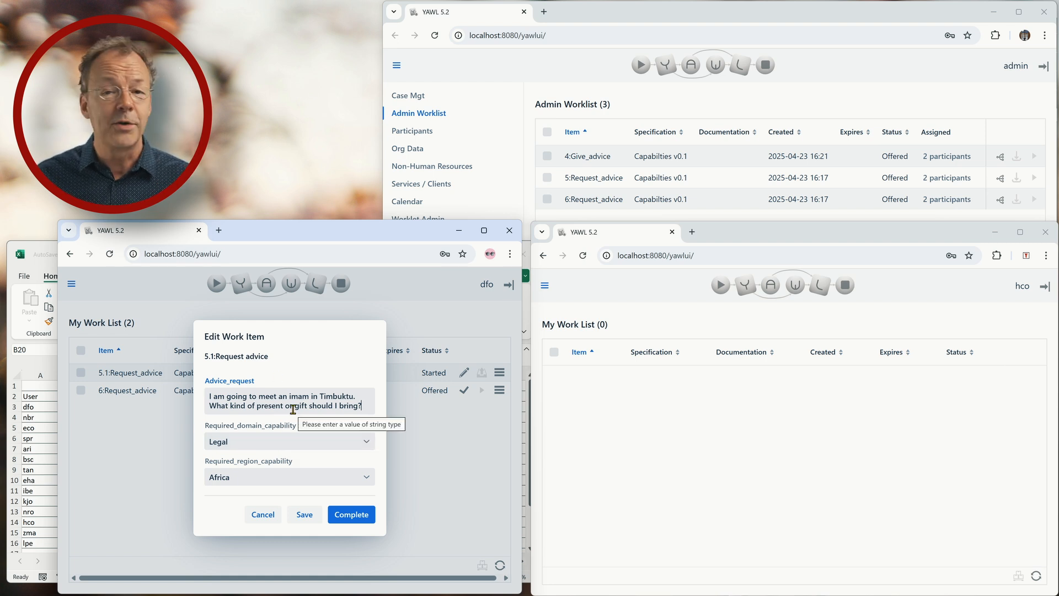
pyautogui.click(297, 438)
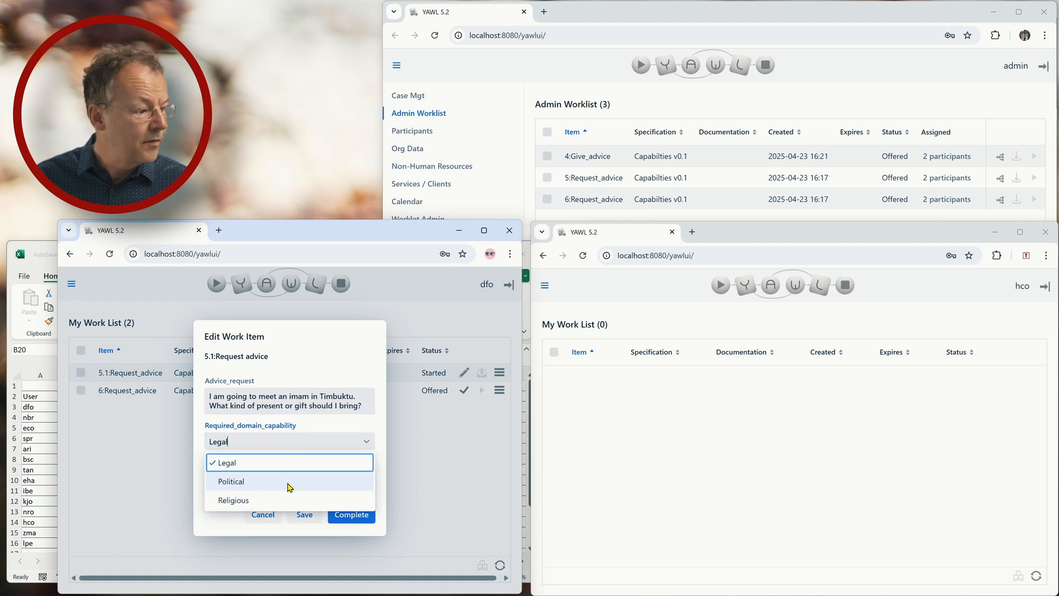
pyautogui.click(283, 499)
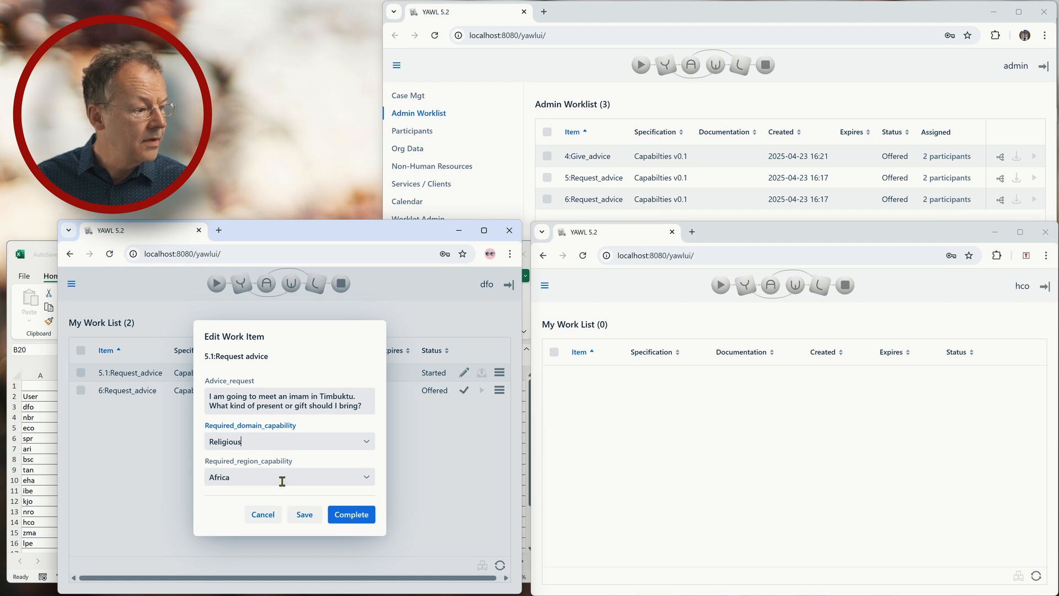
pyautogui.click(351, 514)
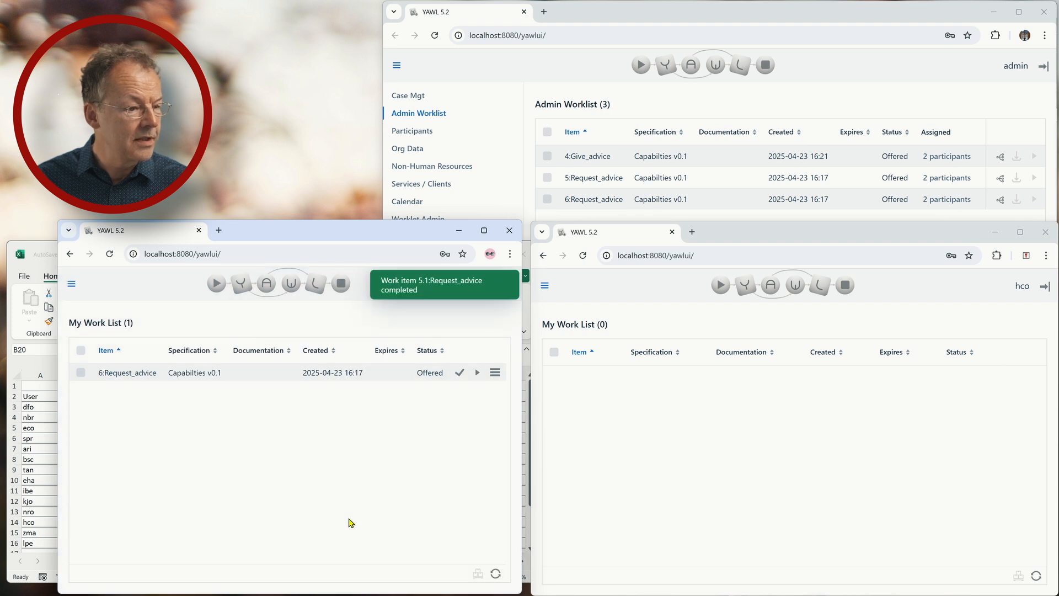
pyautogui.click(650, 18)
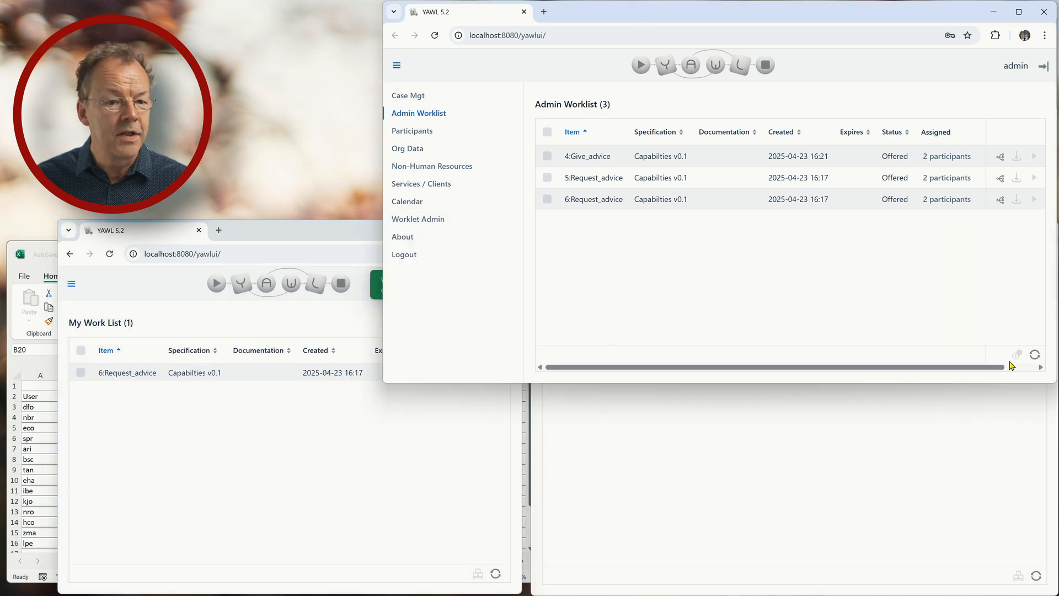
# - Refresh the Admin Worklist and confirm the single offered advisor's Religious capability in Excel cell J10
pyautogui.click(1035, 356)
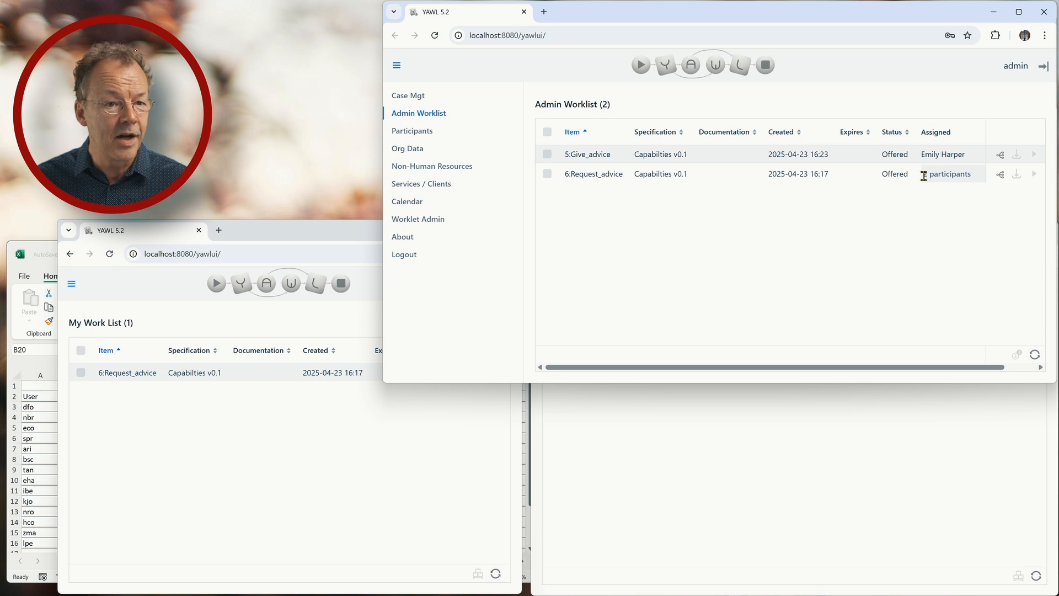
pyautogui.click(34, 251)
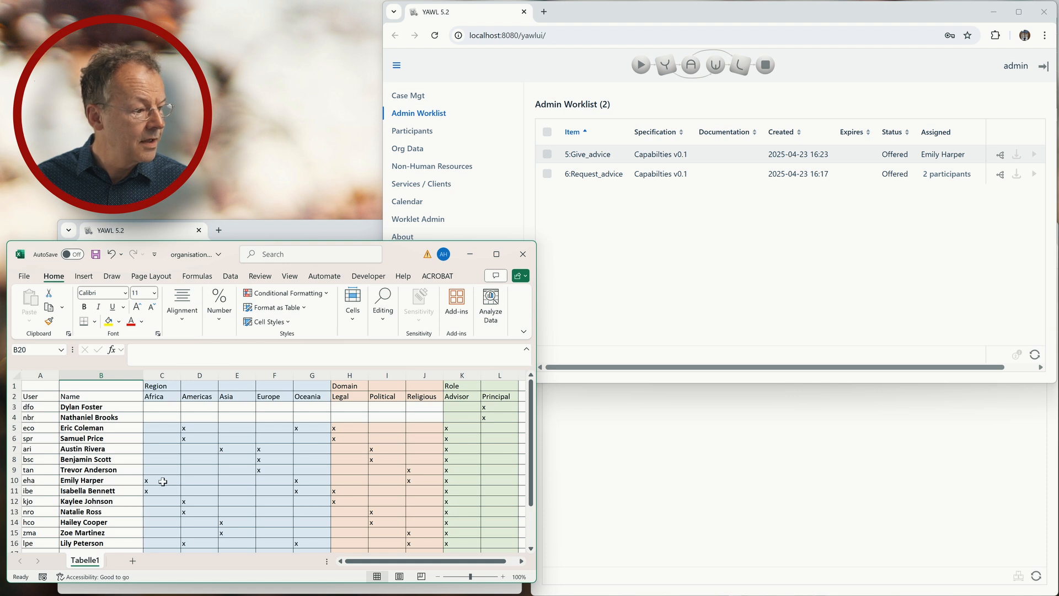
pyautogui.click(430, 483)
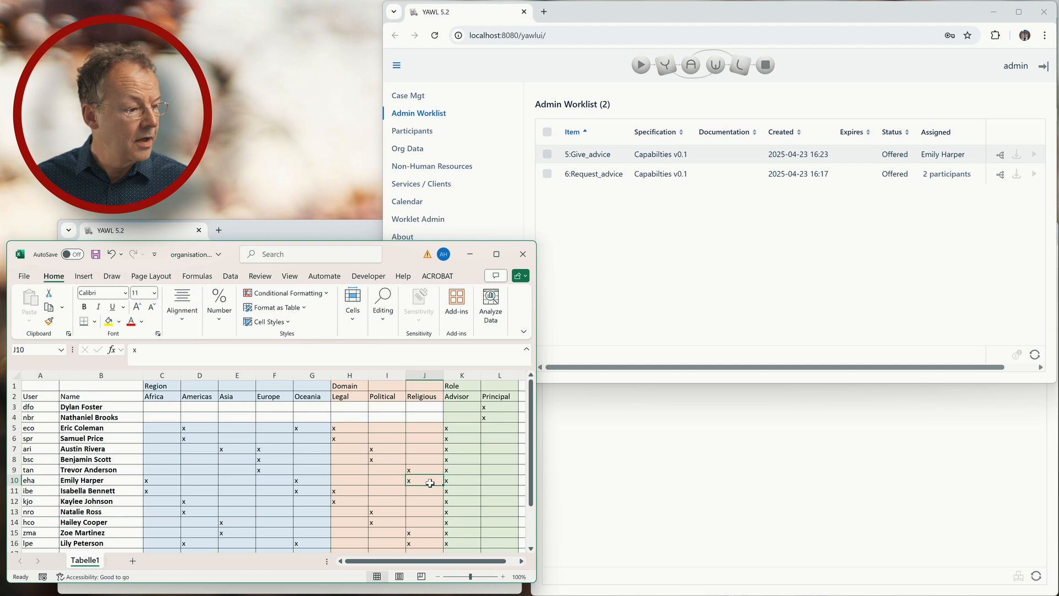
pyautogui.click(857, 448)
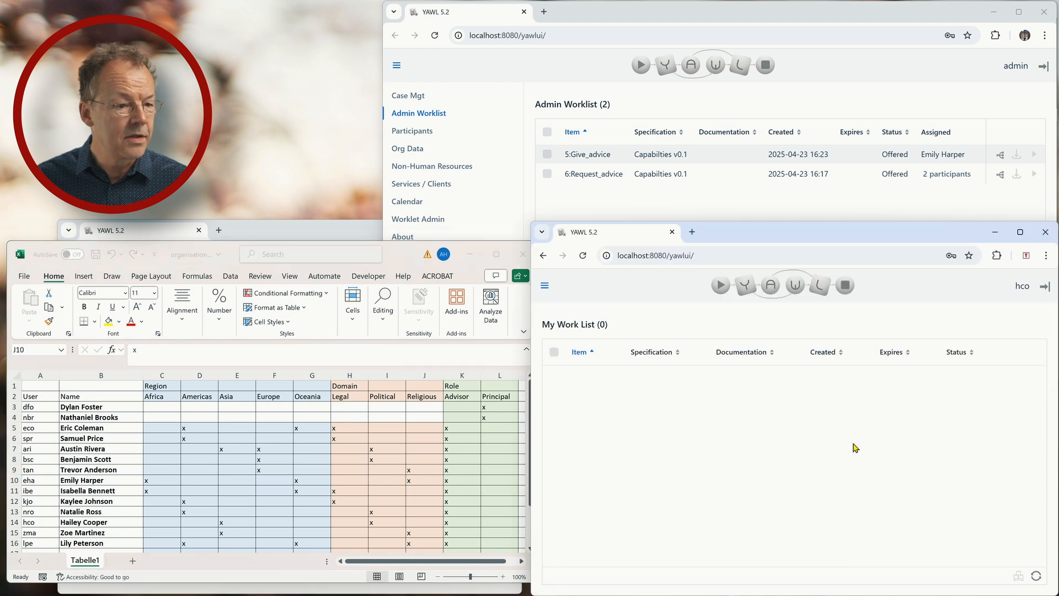
# - Log out and sign in as the assigned advisor, dismissing the browser's password warning
pyautogui.click(1044, 287)
pyautogui.write('eha')
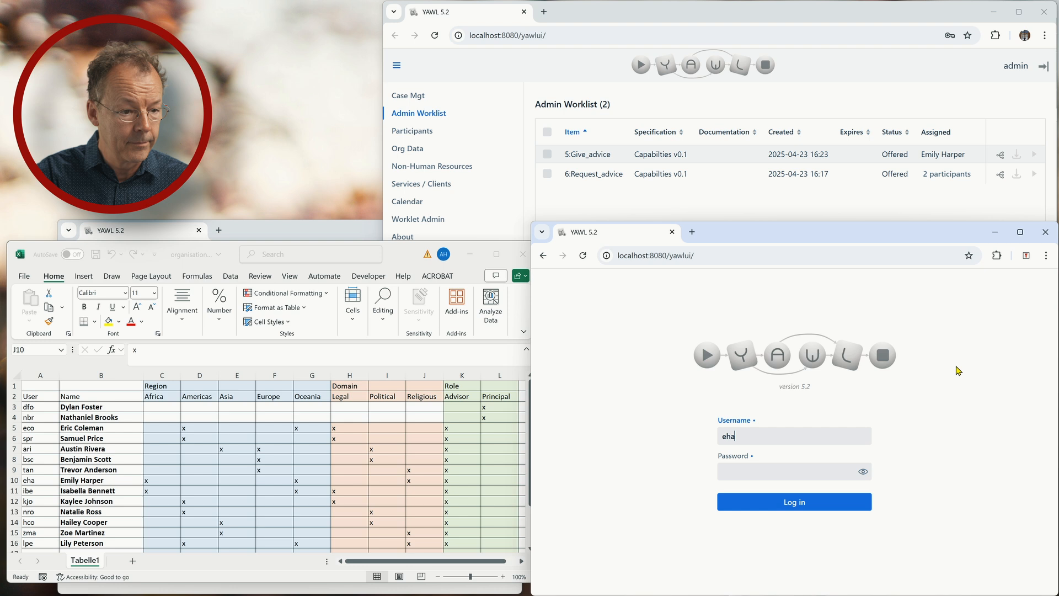
pyautogui.press('Tab')
pyautogui.write('yawl')
pyautogui.press('Return')
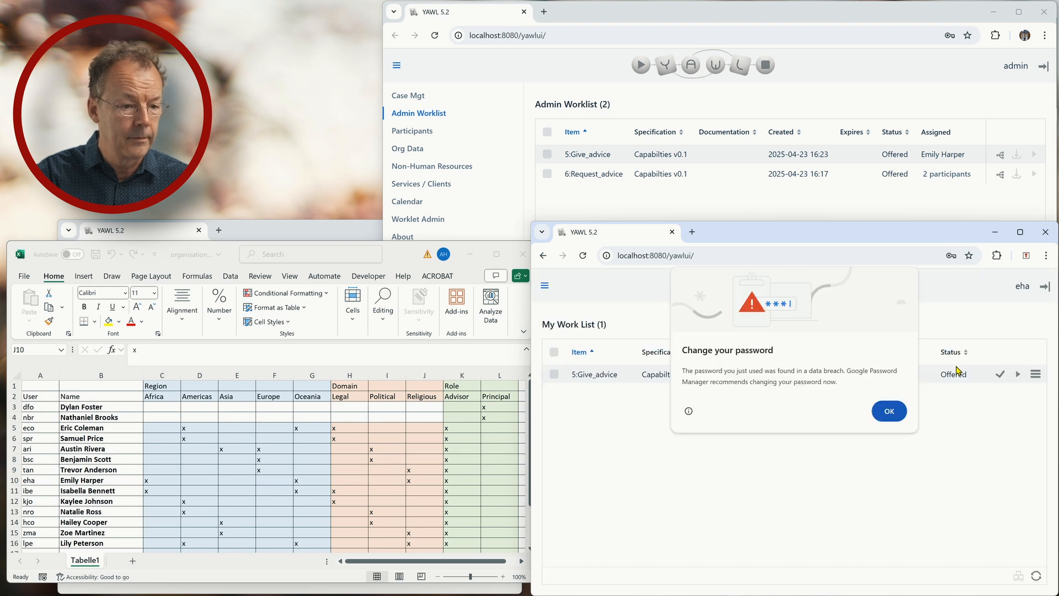
pyautogui.click(890, 412)
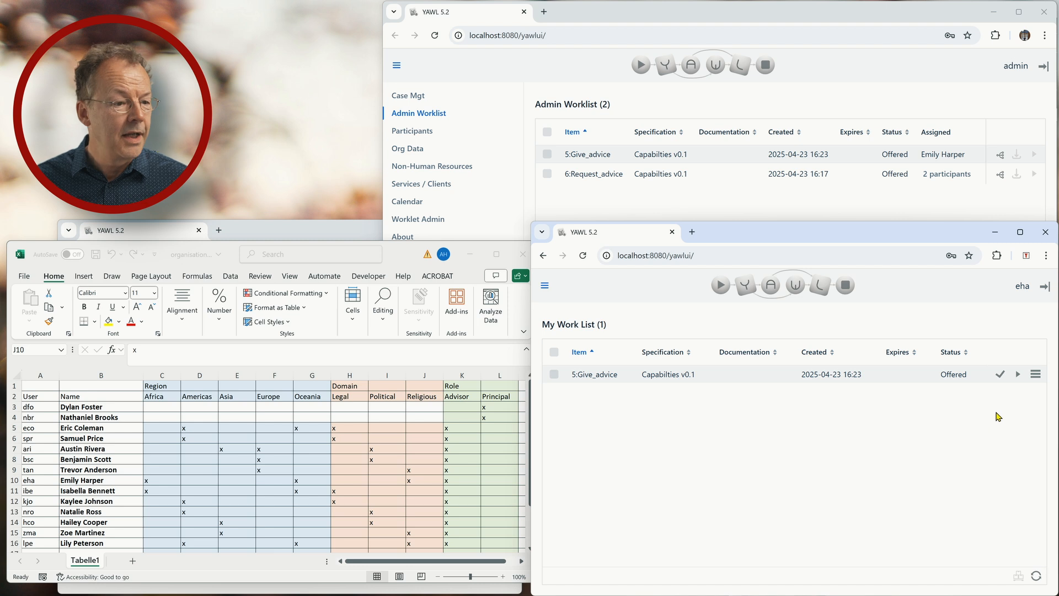
# - Start 5.2:Give_advice, paste the wooden box-of-dates advice, and complete it
pyautogui.click(1017, 376)
pyautogui.click(1001, 375)
pyautogui.click(894, 442)
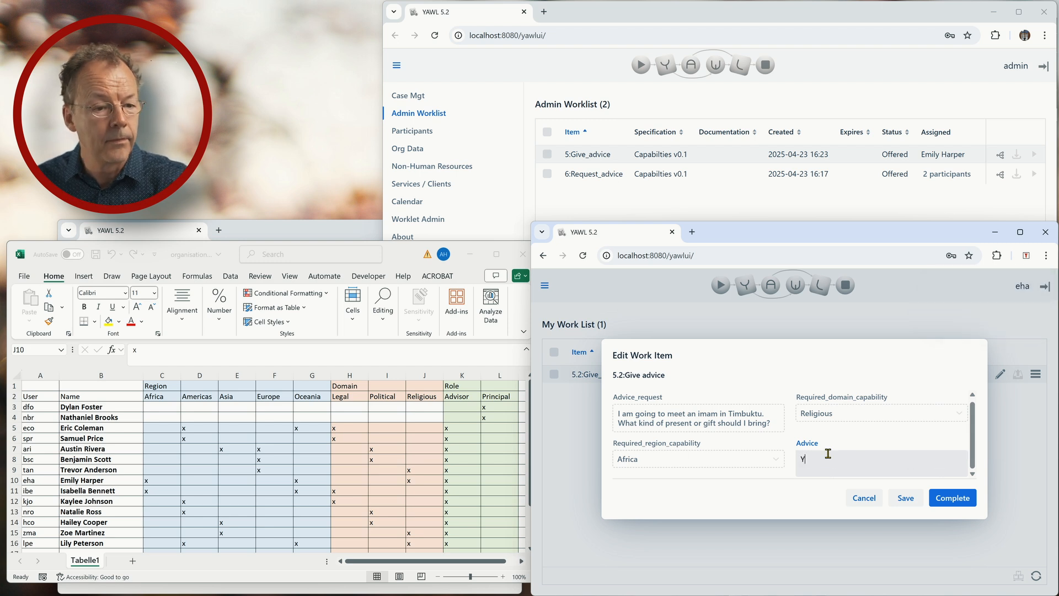
pyautogui.write('You could bring a simple wooden box of dates. Make sure to present it with both hands.')
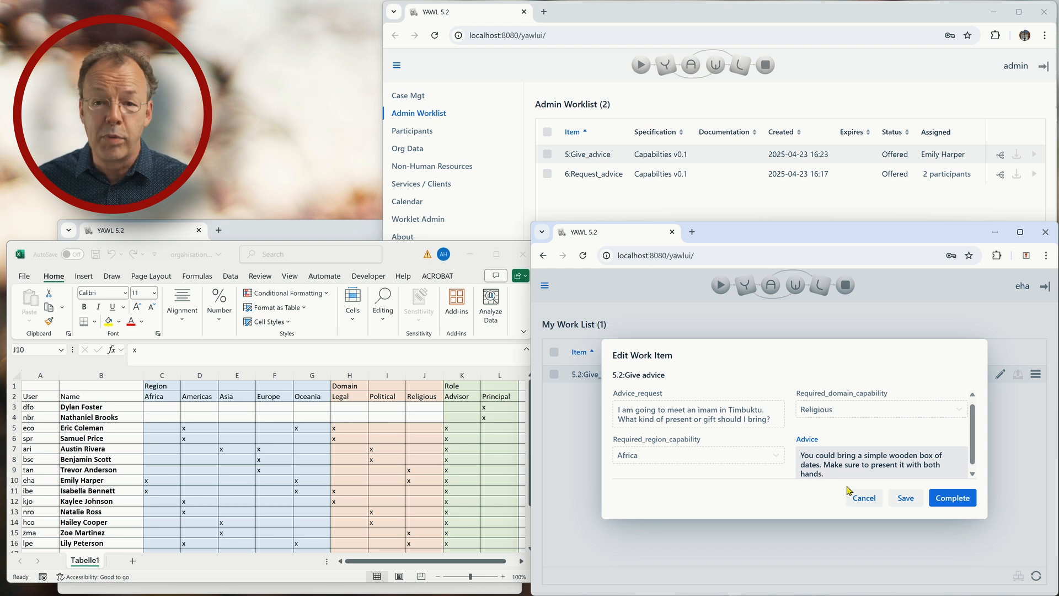
pyautogui.click(953, 498)
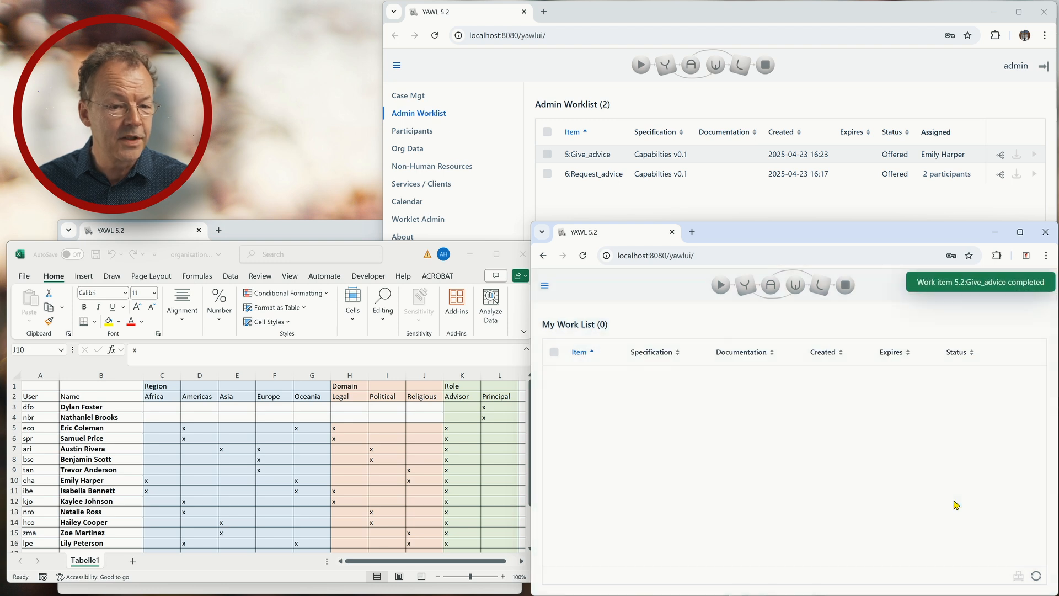
# - Refresh the requester's list, read and complete 5.3:Receive_advice, then start 6:Request_advice
pyautogui.click(309, 236)
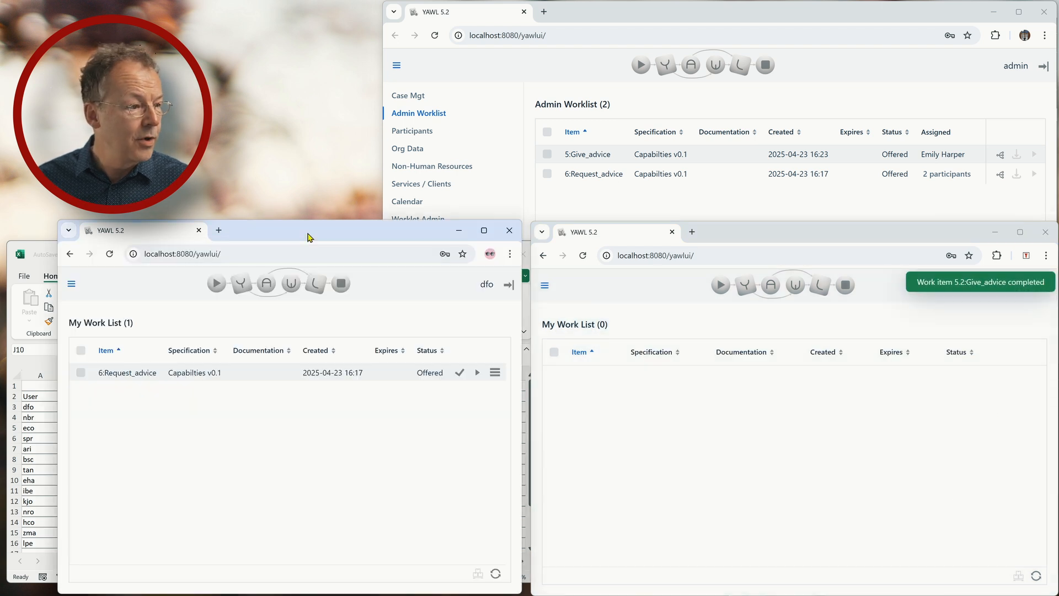
pyautogui.click(495, 576)
pyautogui.click(495, 575)
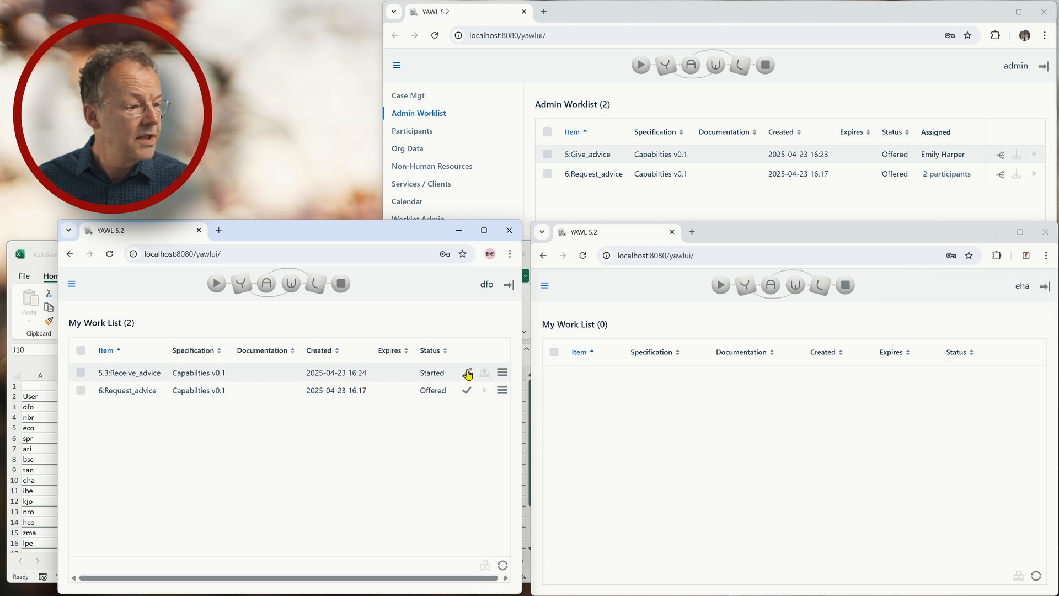
pyautogui.click(467, 373)
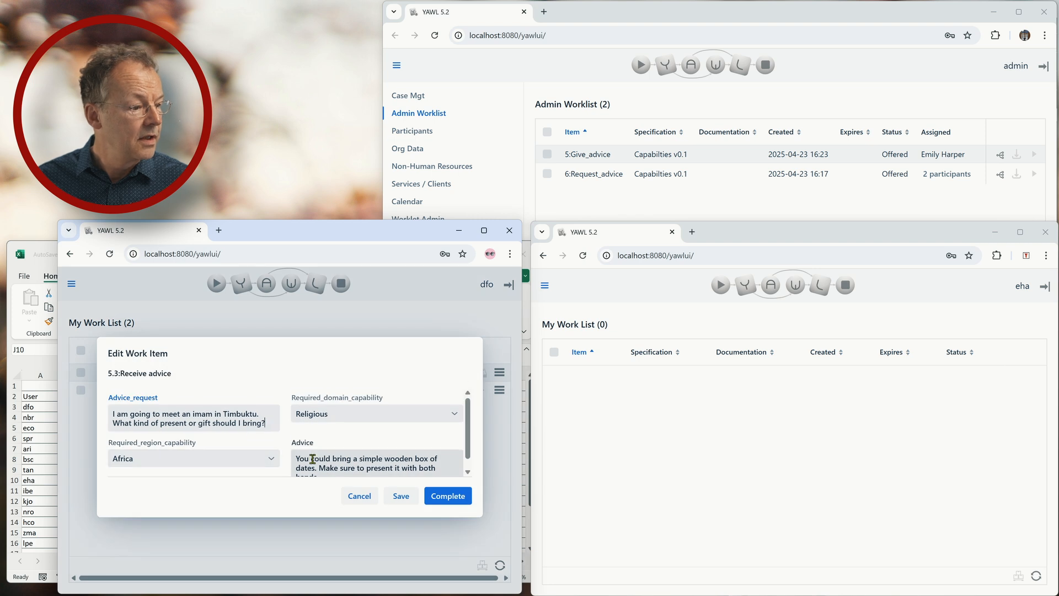
pyautogui.scroll(-1, 312, 459)
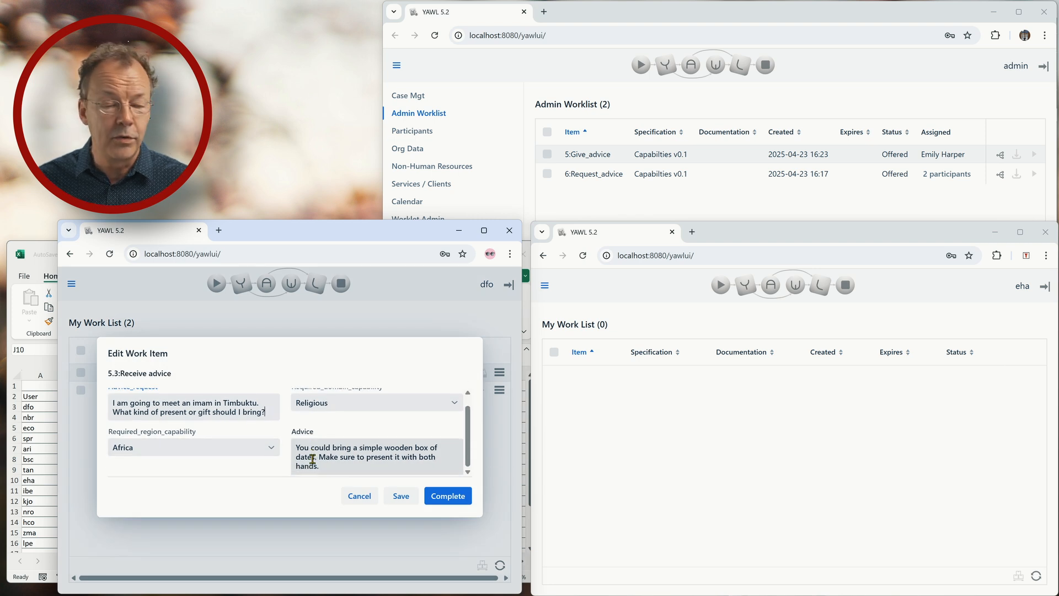
pyautogui.click(462, 497)
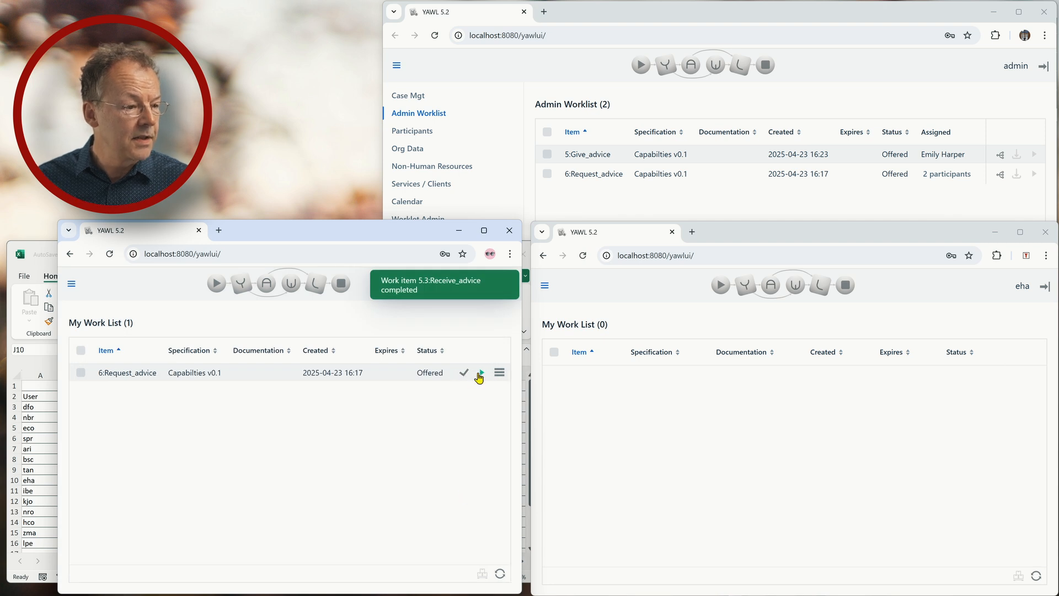
pyautogui.click(480, 375)
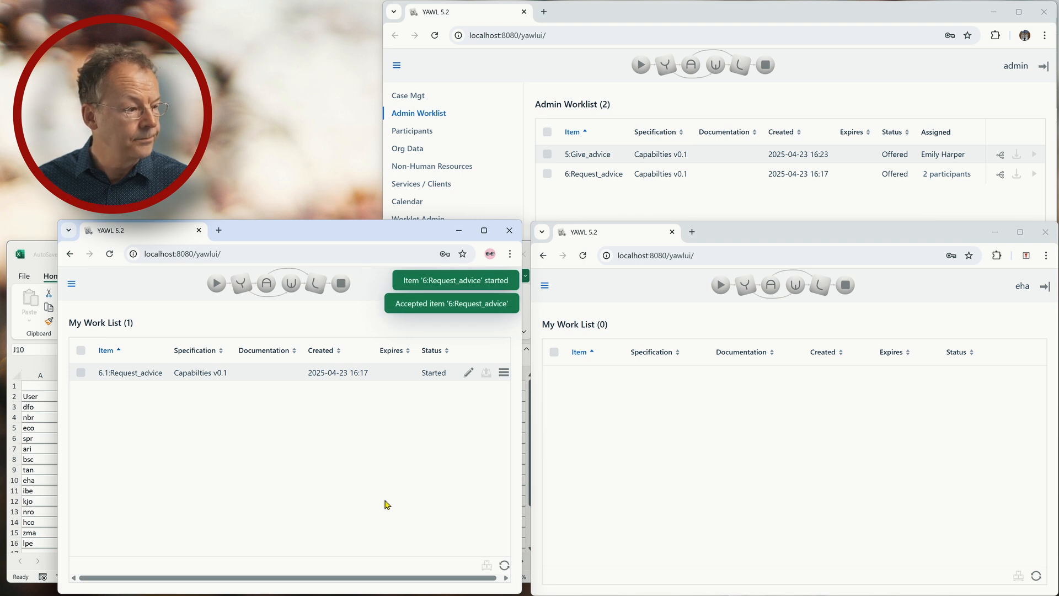
# - Complete 6.1:Request_advice with the Ghana president dress question and Political as required domain
pyautogui.click(467, 374)
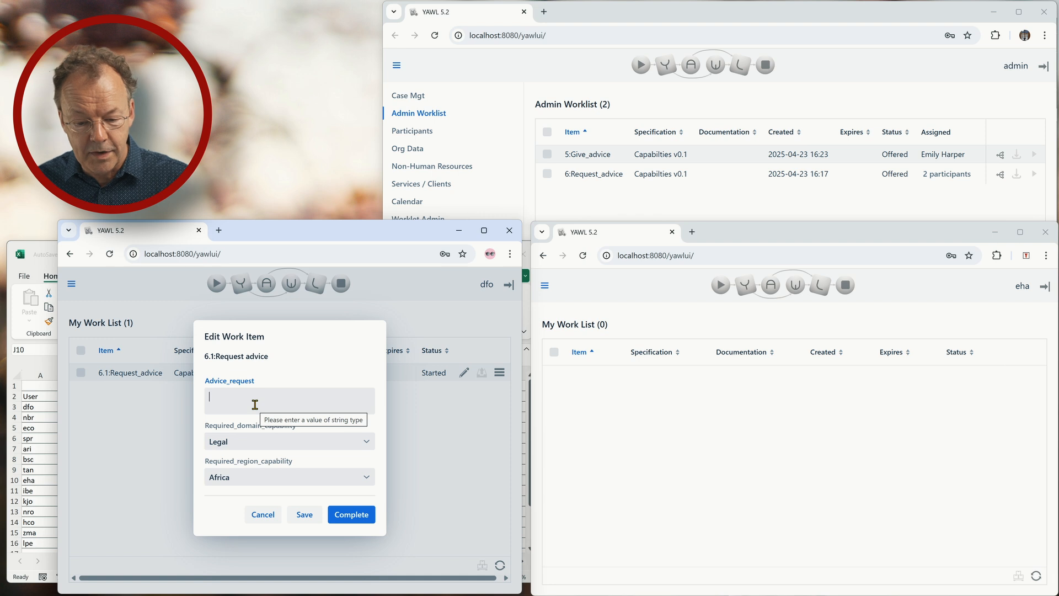
pyautogui.write('I am going to meet the president of Ghana. What would be an appropriate way to dress?')
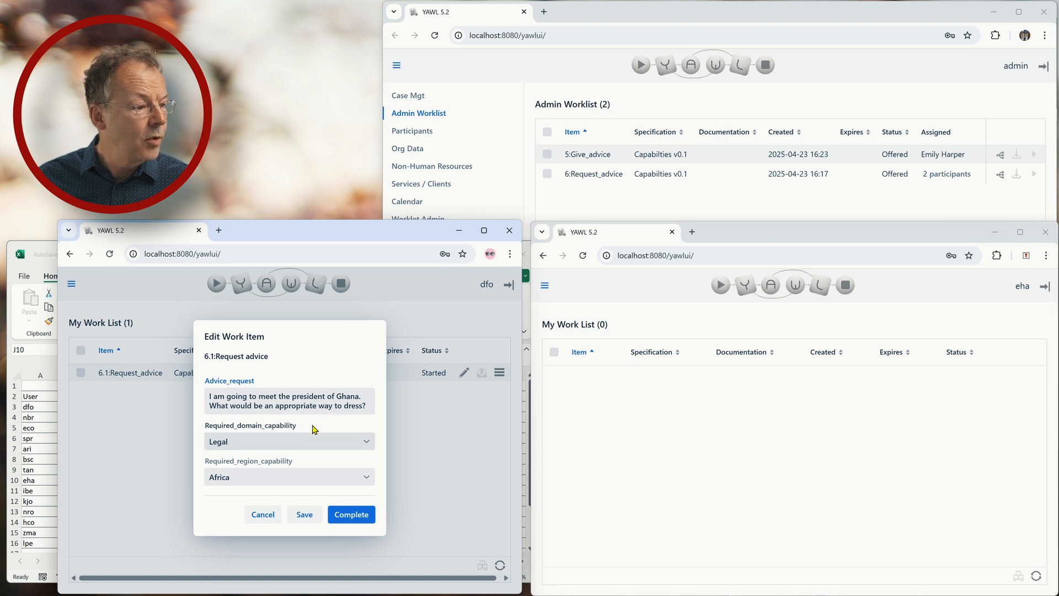
pyautogui.click(292, 442)
pyautogui.click(296, 441)
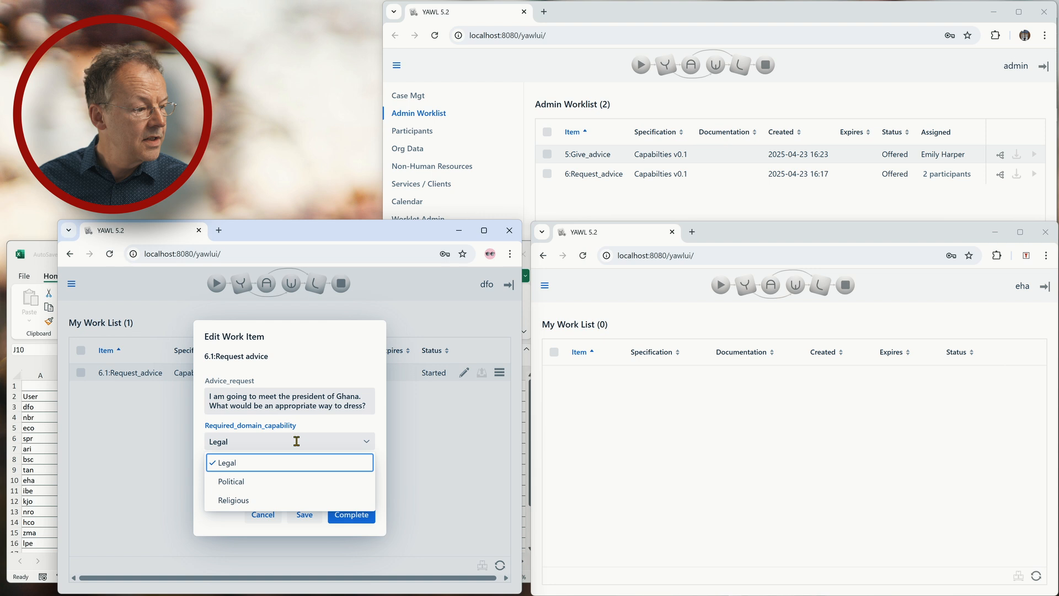
pyautogui.click(291, 481)
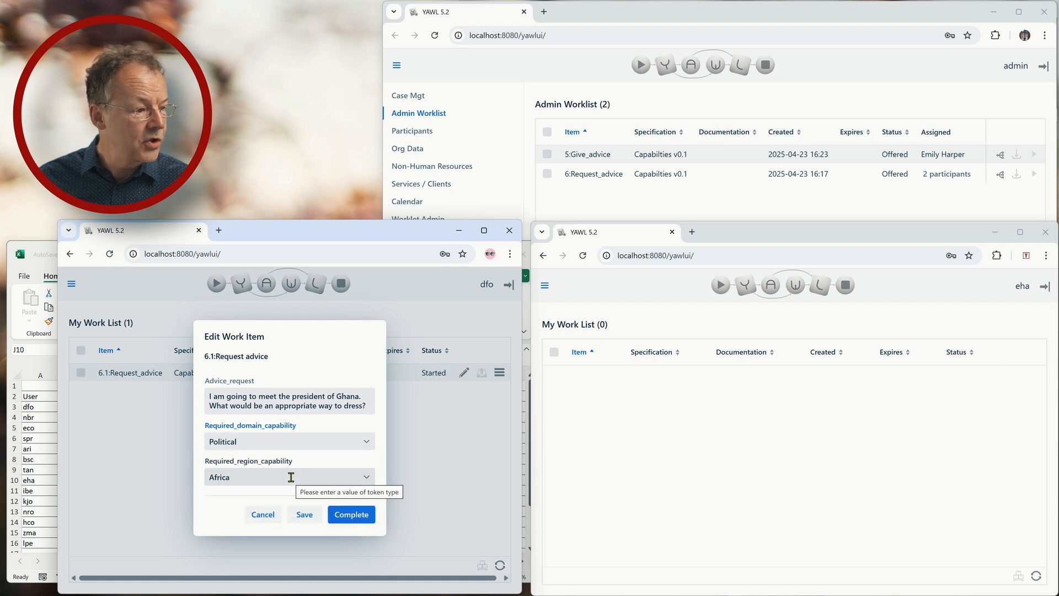
pyautogui.click(342, 515)
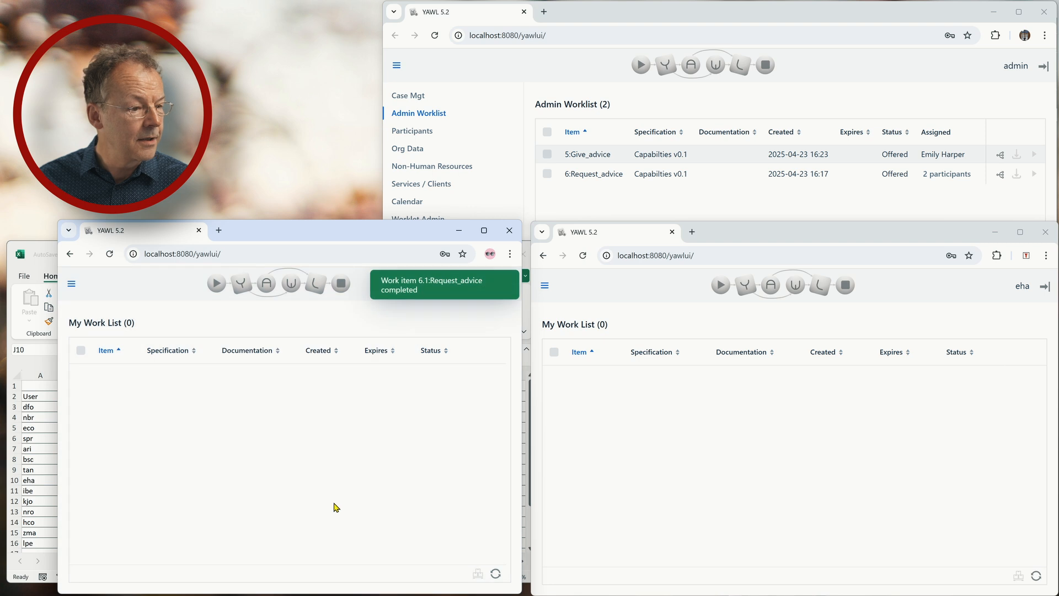
pyautogui.click(684, 22)
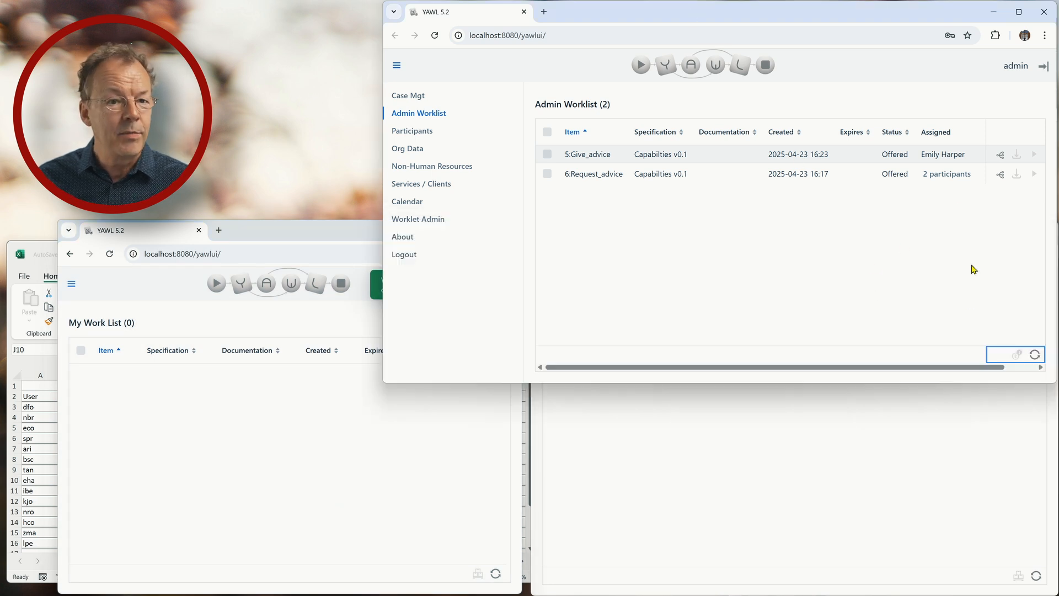
# - Refresh the Admin Worklist to show 6:Give_advice as Unoffered, then bring up the organisation spreadsheet
pyautogui.click(1036, 355)
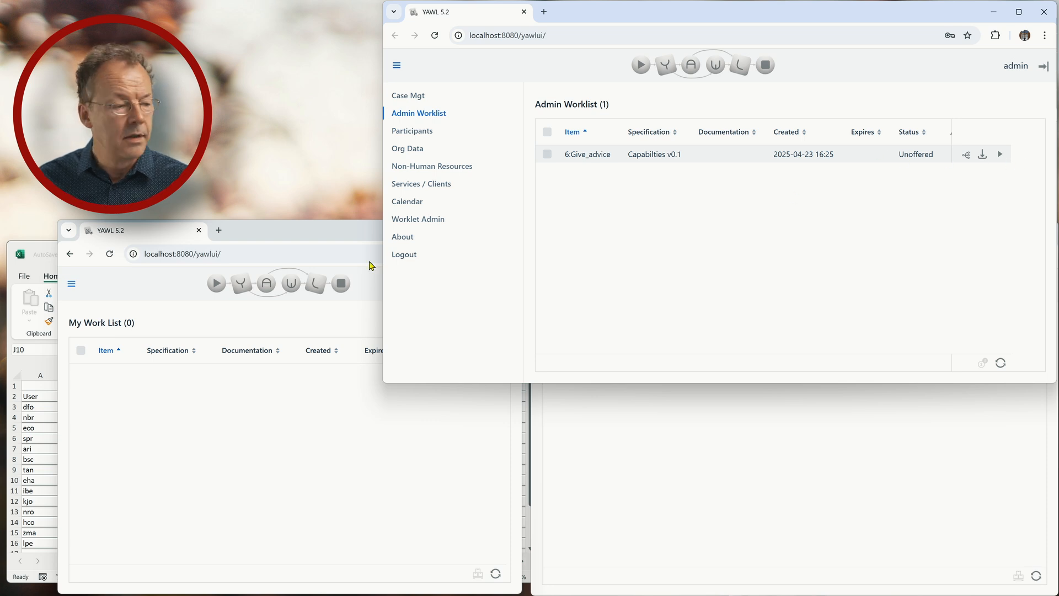
pyautogui.click(44, 254)
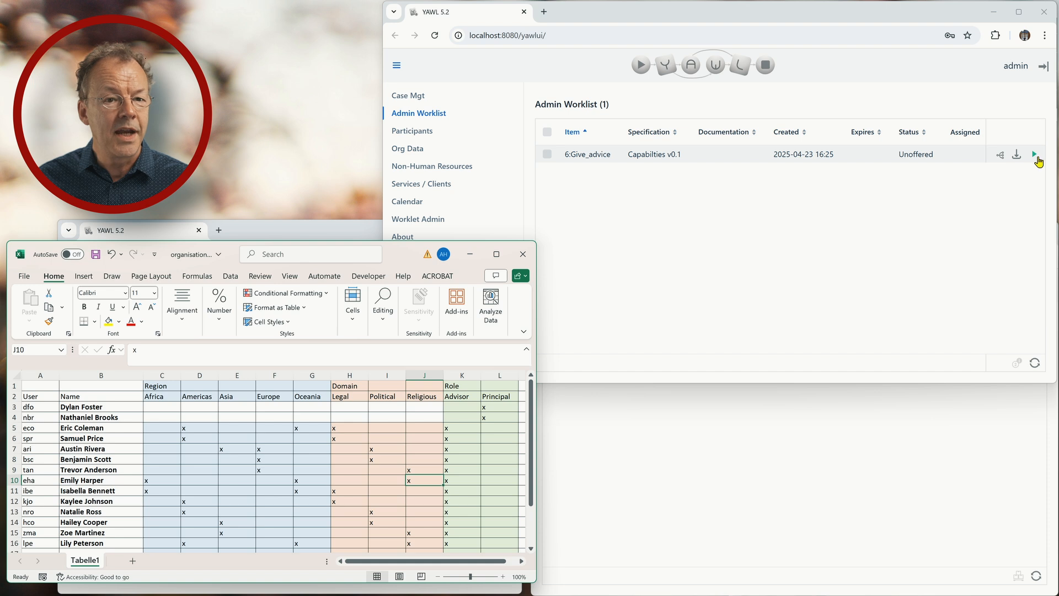
# - Start 6:Give_advice for the selected advisor so it becomes 6.2:Give_advice
pyautogui.click(1034, 155)
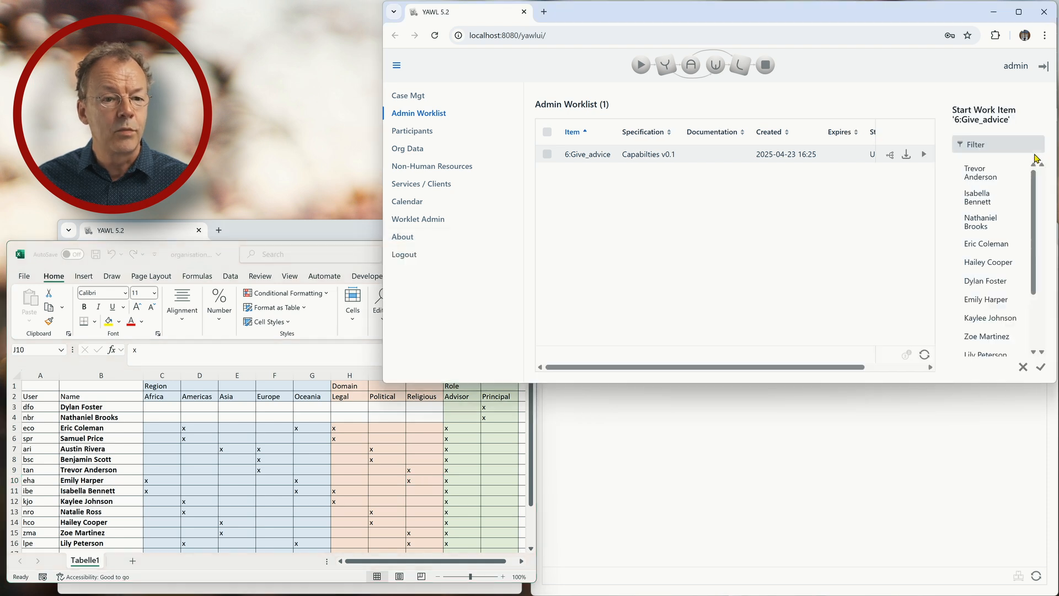
pyautogui.click(980, 307)
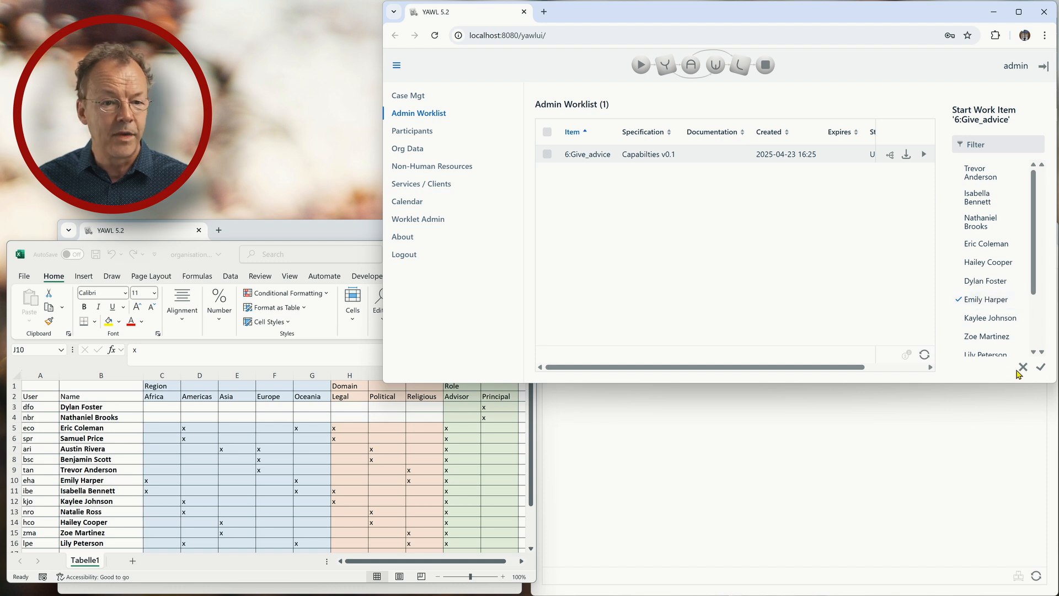
pyautogui.click(1042, 369)
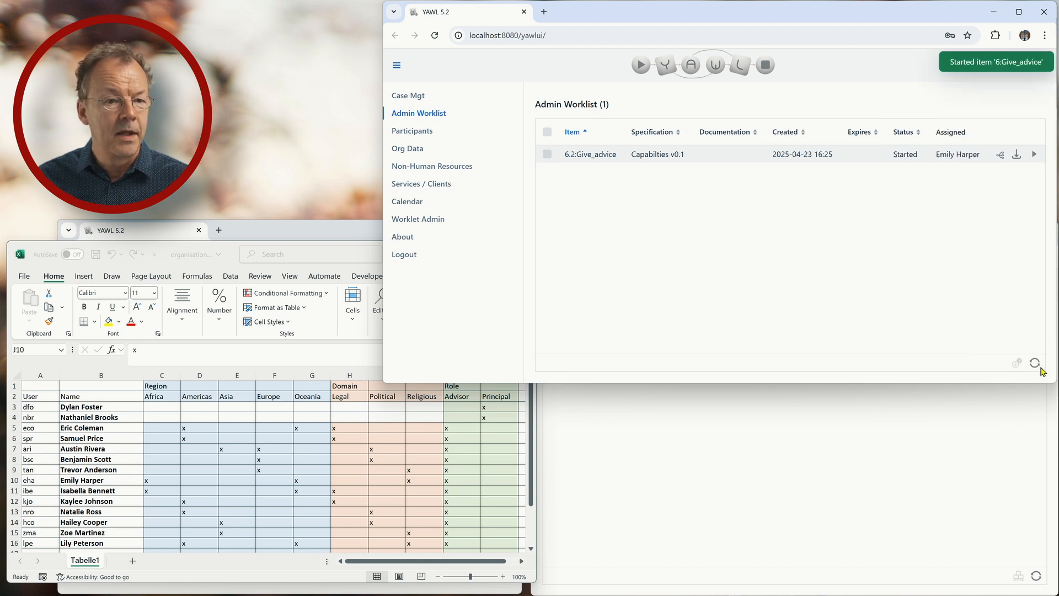
pyautogui.click(1002, 458)
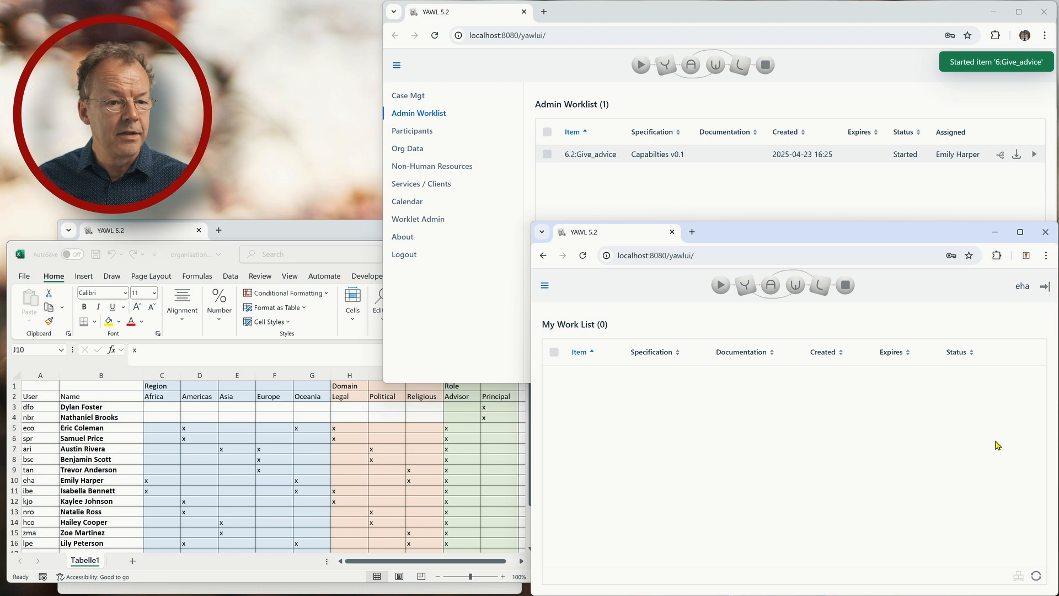
# - Complete 6.2:Give_advice with advice to wear a dark suit and tie or Ghanaian smock
pyautogui.click(1036, 576)
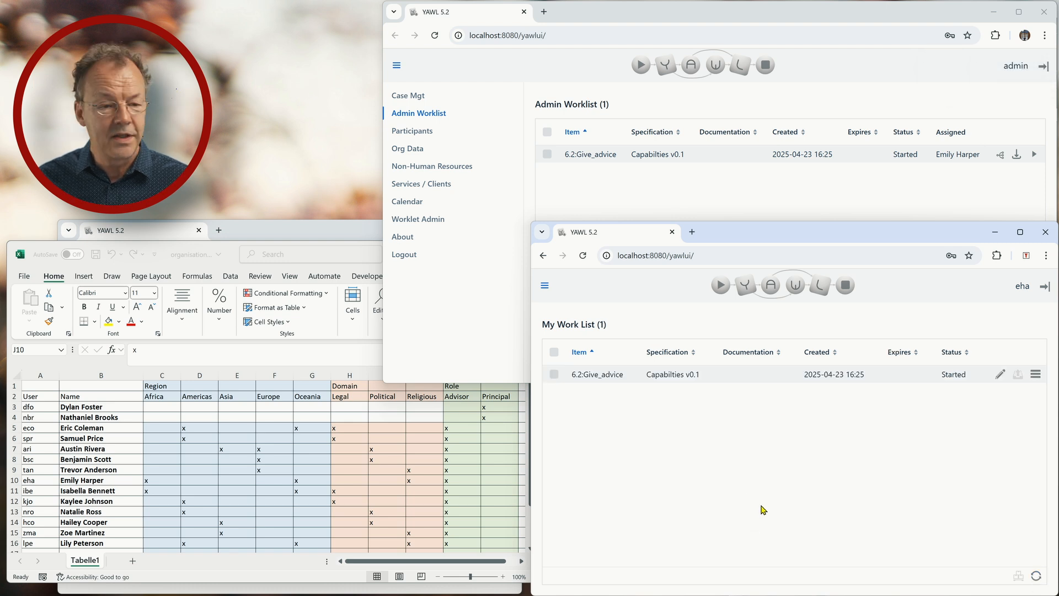
pyautogui.click(1000, 375)
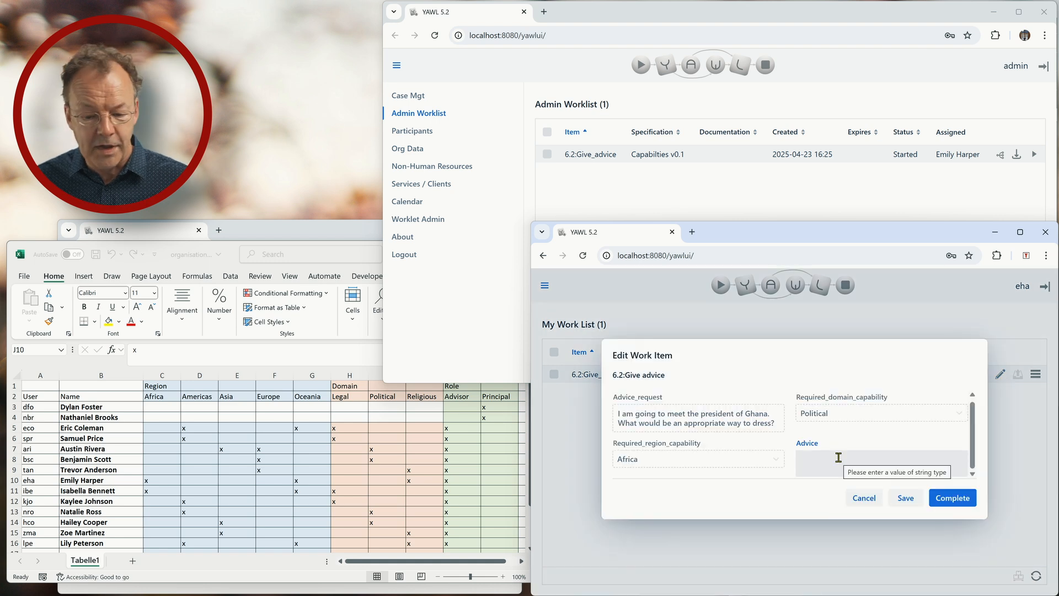
pyautogui.write('You could wear a dark suit and tie or a well-tailored Ghanaian smock.')
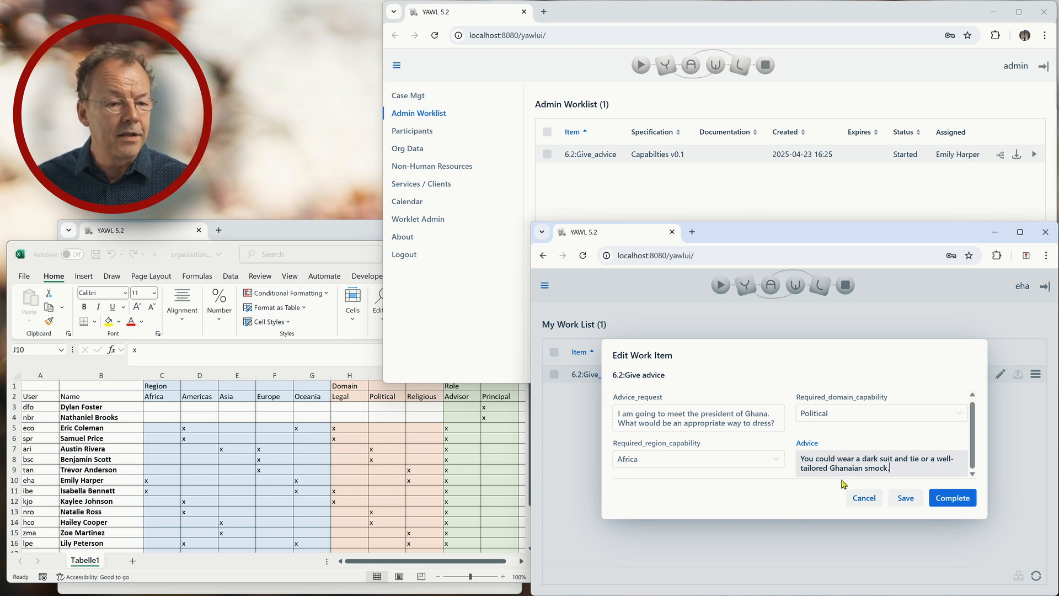
pyautogui.click(947, 500)
# - Refresh the requester's work list and open 6.3:Receive_advice
pyautogui.click(306, 231)
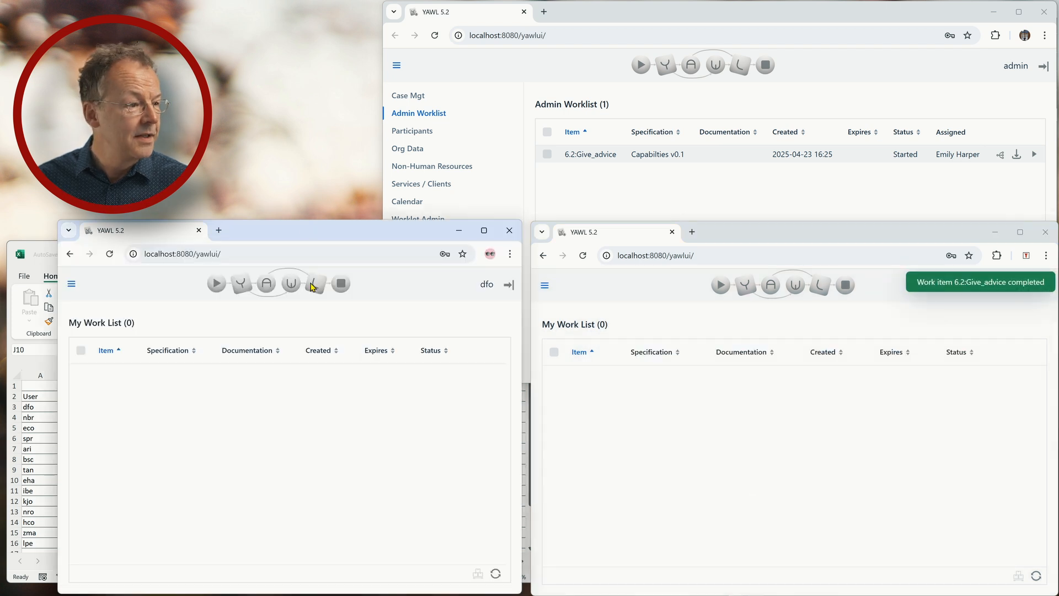
pyautogui.click(500, 571)
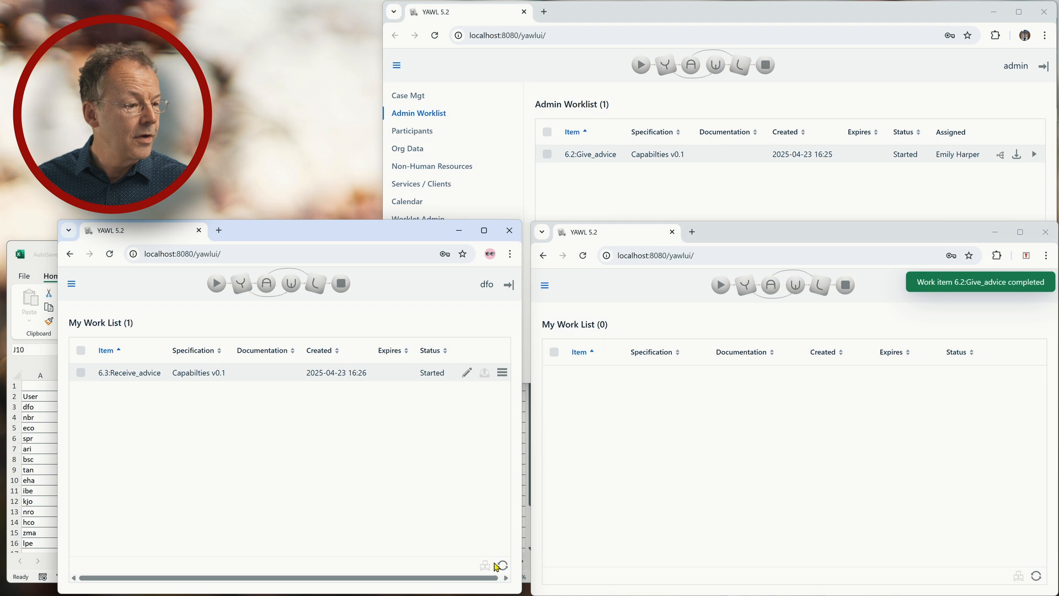
pyautogui.click(467, 373)
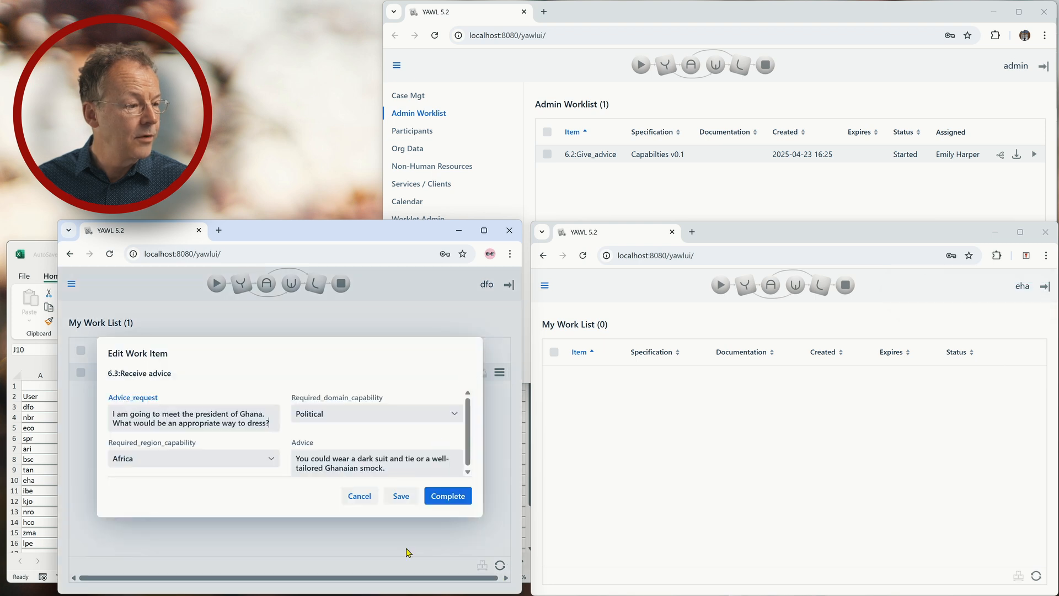